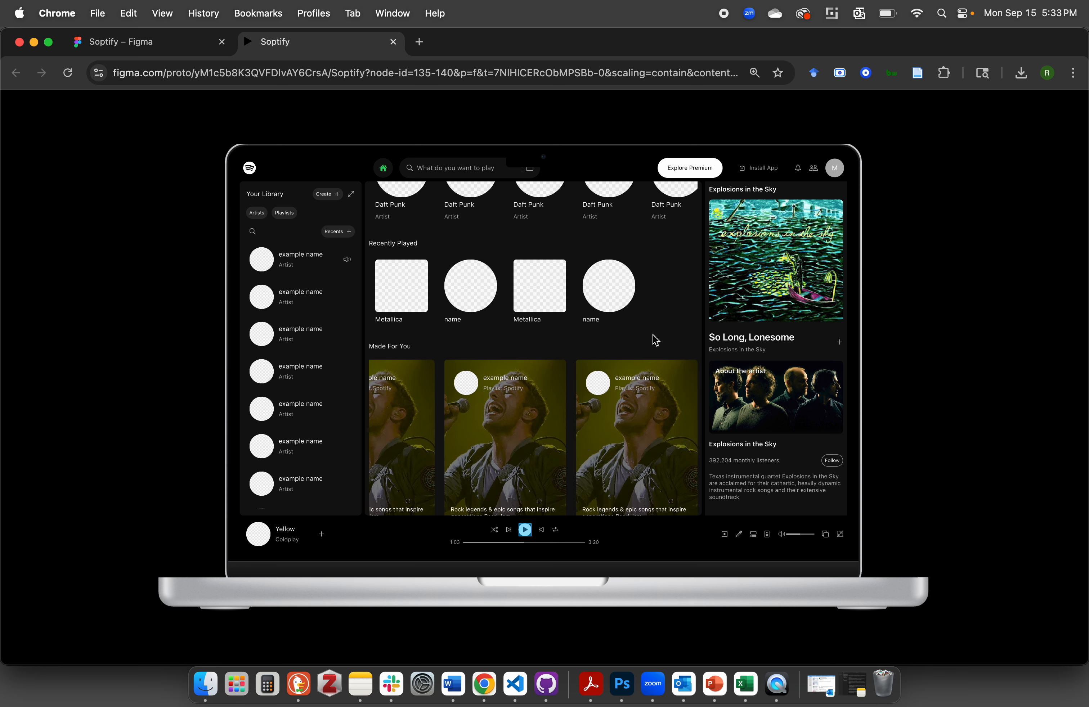
Preview the Made For You playlist cards in the prototype, moving through the carousel and checking the cards' hover state
scroll(637, 425, "down", 1)
scroll(600, 452, "left", 2)
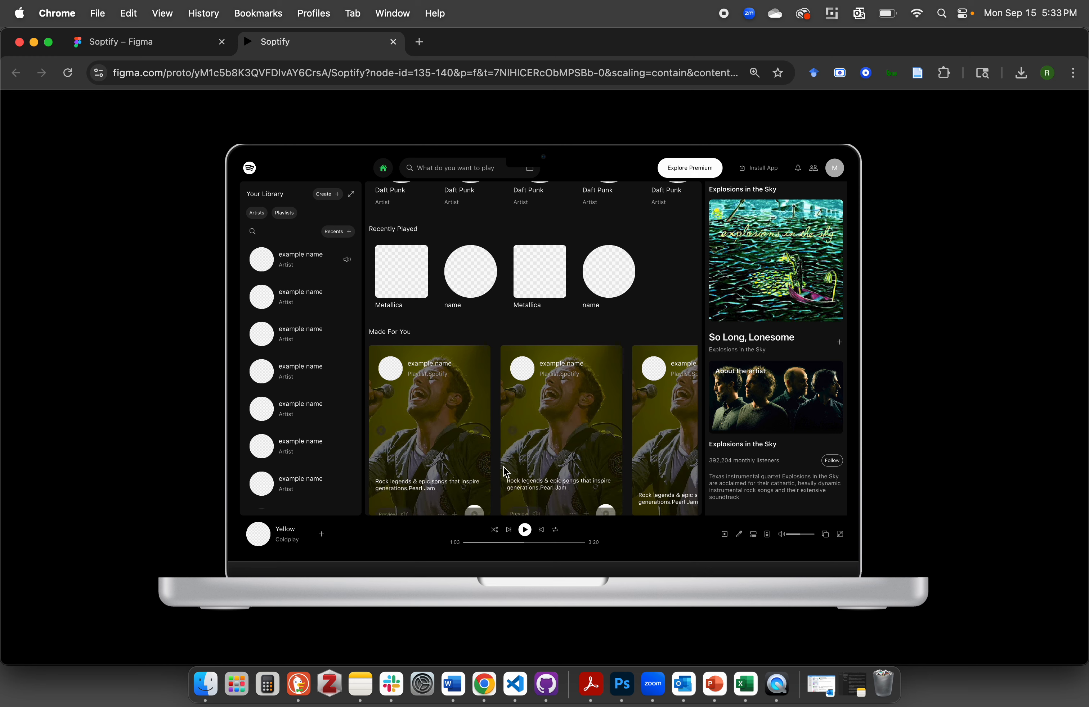
scroll(524, 443, "right", 2)
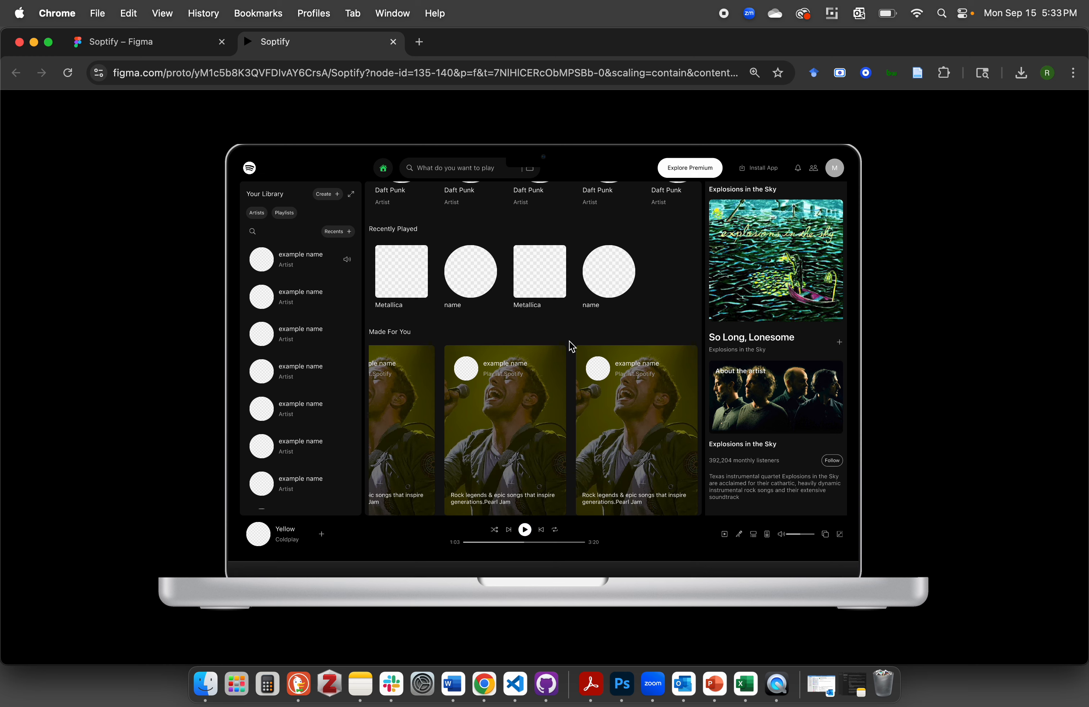
scroll(578, 440, "left", 2)
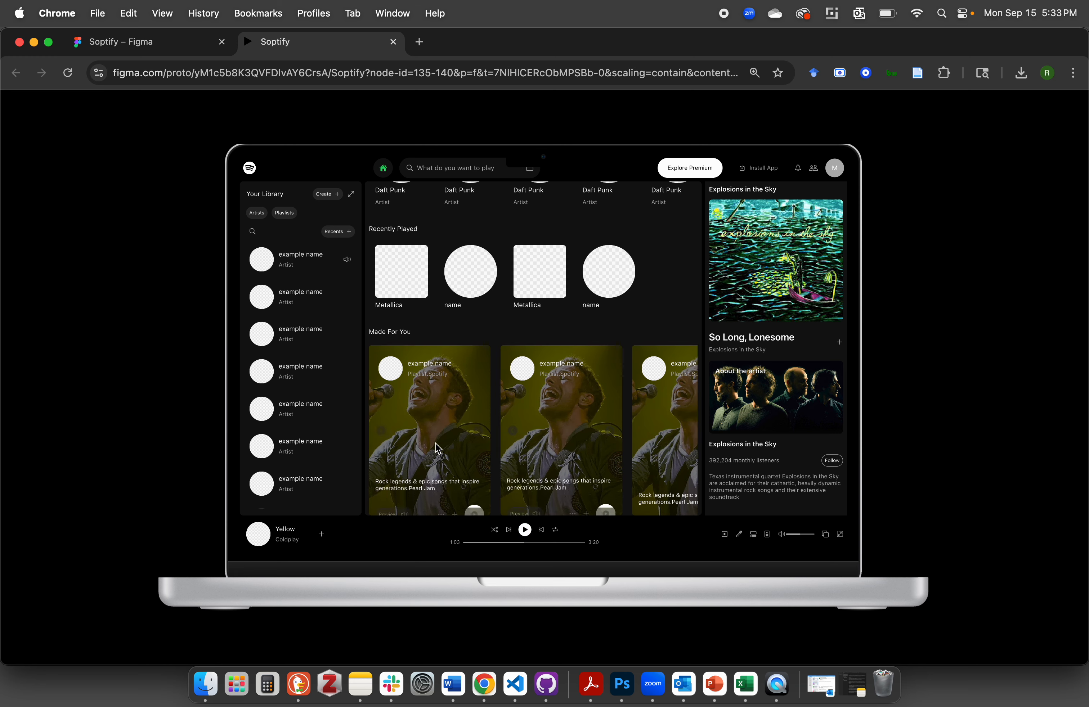
scroll(583, 452, "right", 2)
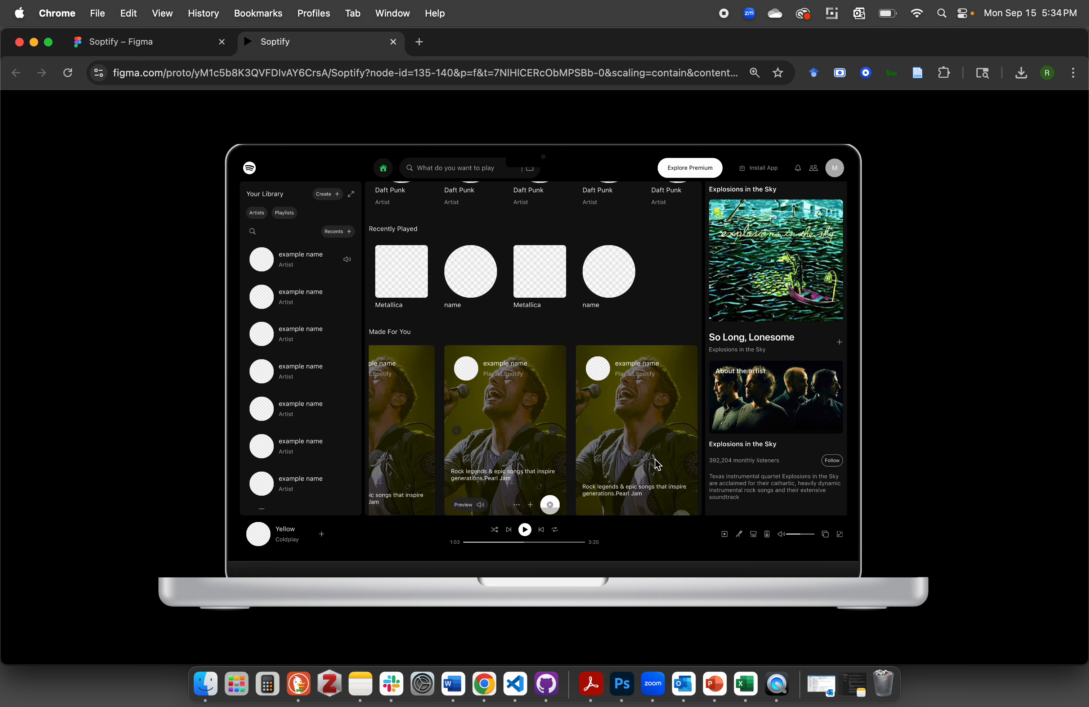
scroll(515, 466, "left", 2)
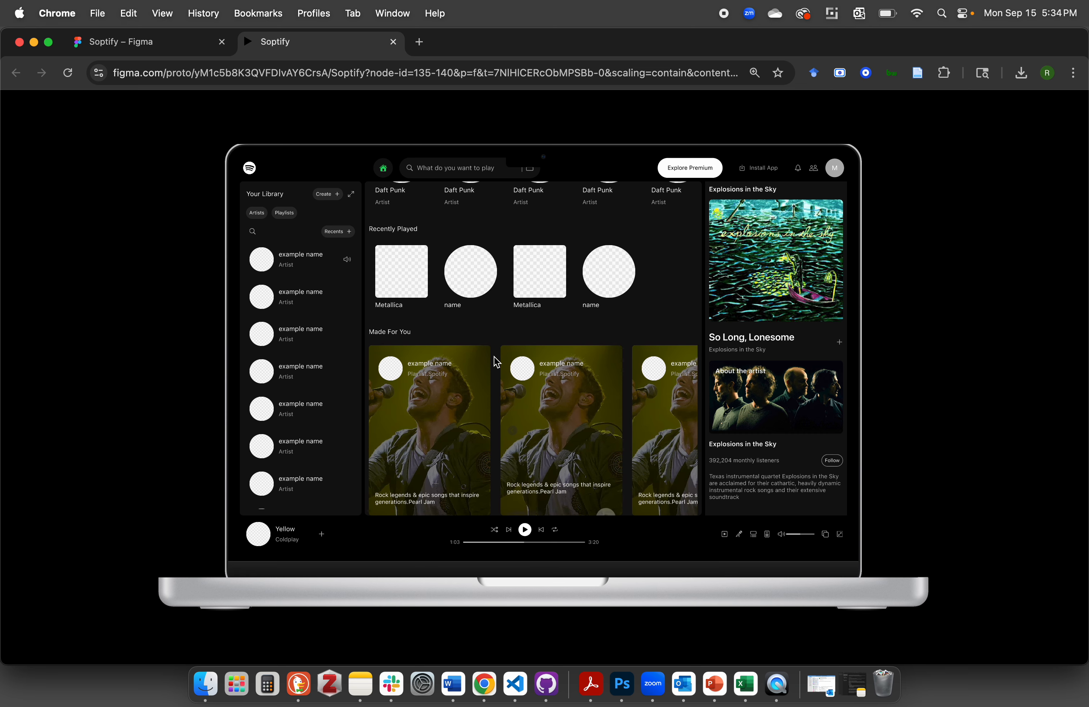
left_click(496, 344)
scroll(496, 348, "up", 2)
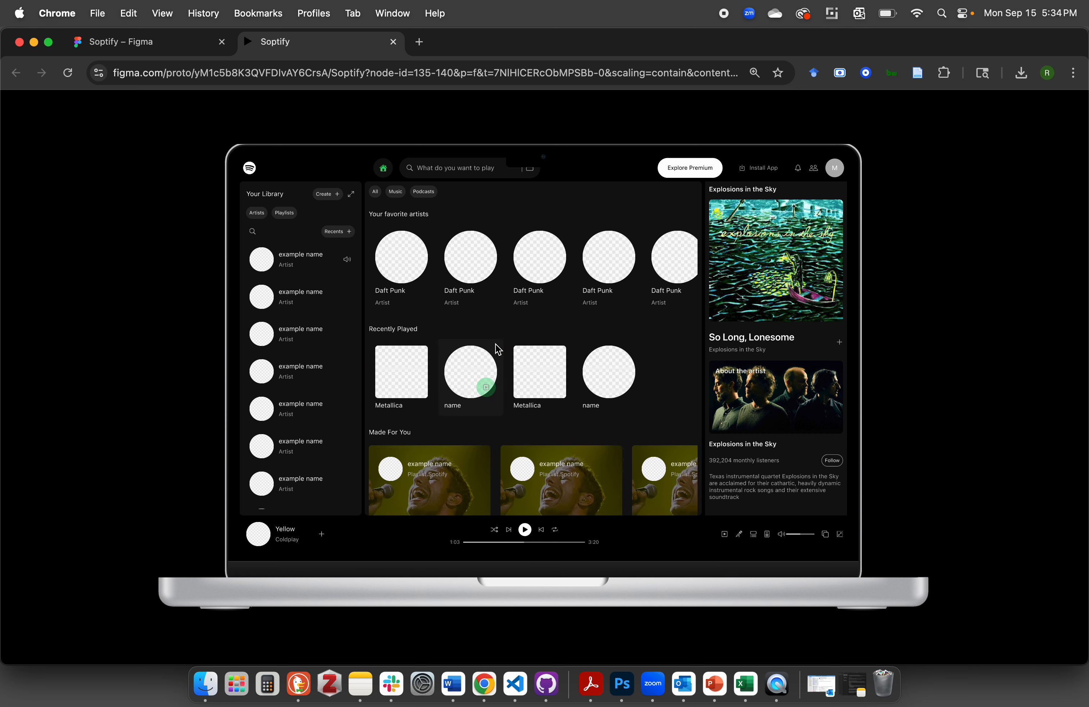
scroll(495, 348, "down", 2)
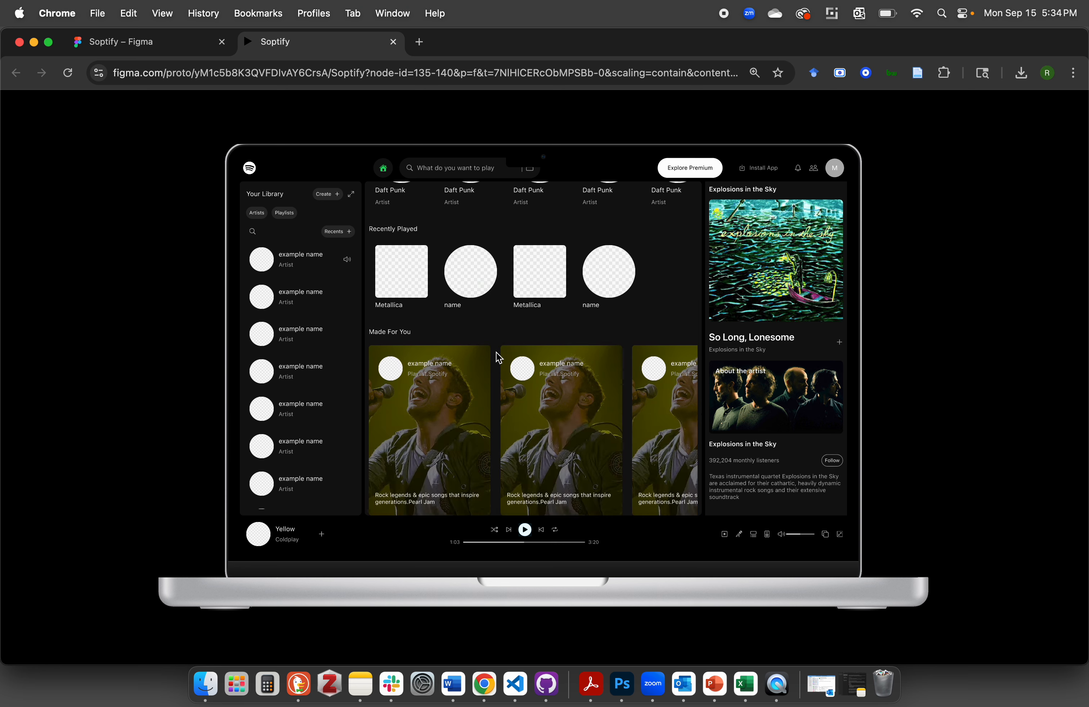
left_click(489, 334)
Switch to the Soptify design file and examine the playlist card component, its nested slideshow instance and the slideshow greenday variants
left_click(135, 44)
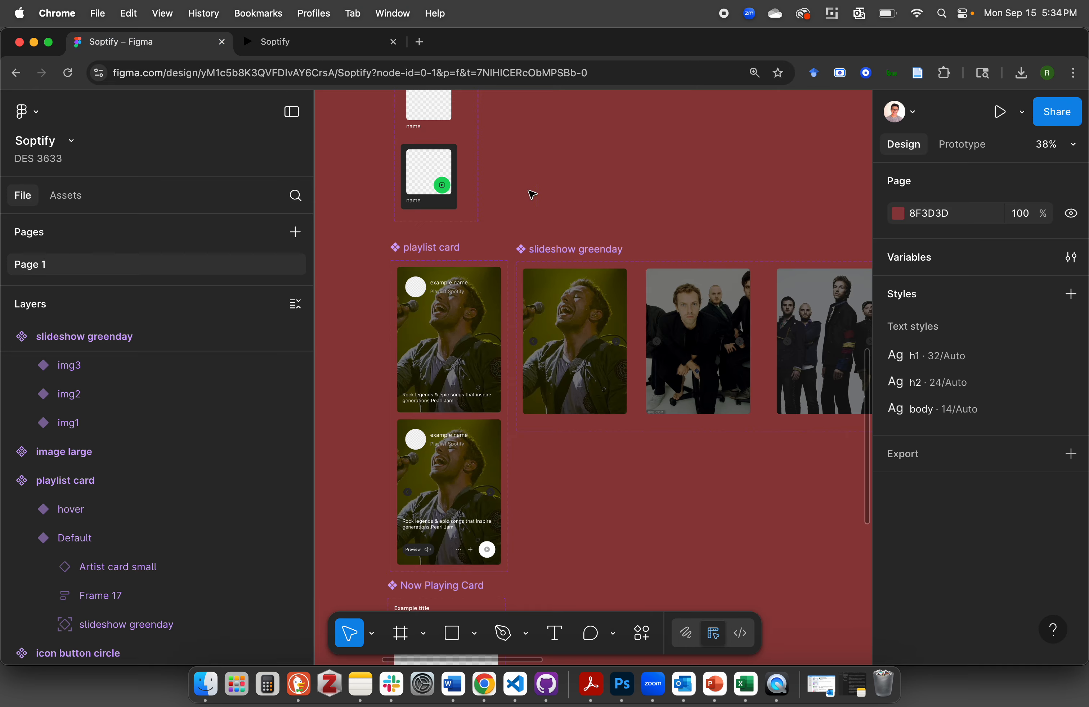
scroll(573, 194, "down", 5)
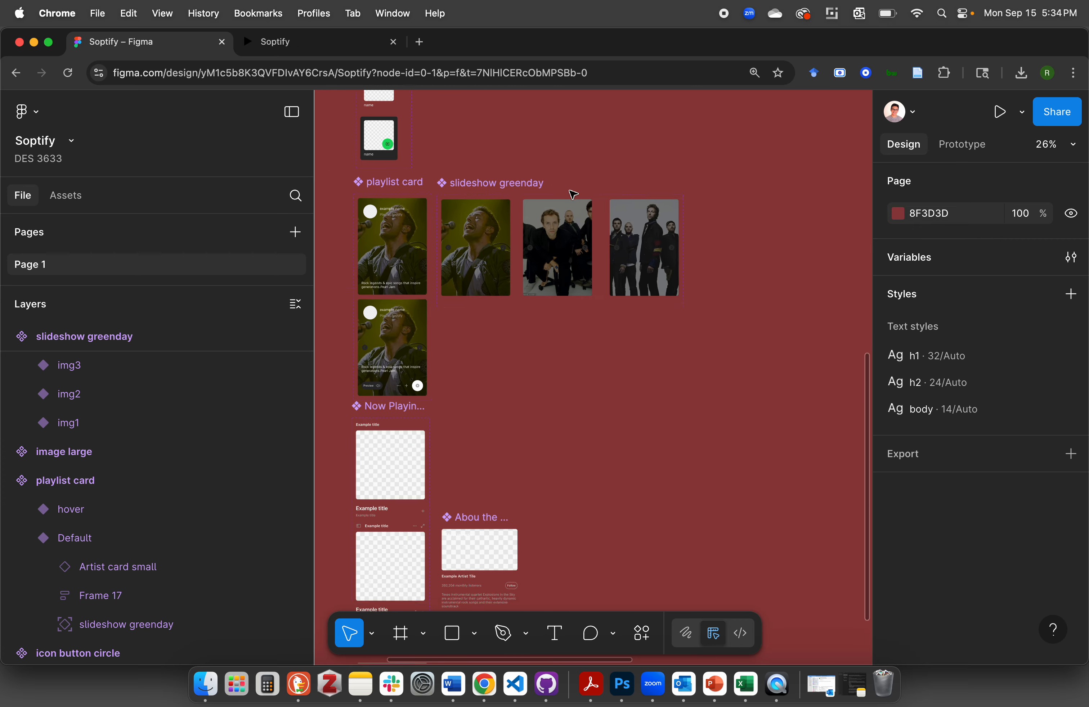
scroll(573, 194, "right", 10)
scroll(538, 288, "down", 4)
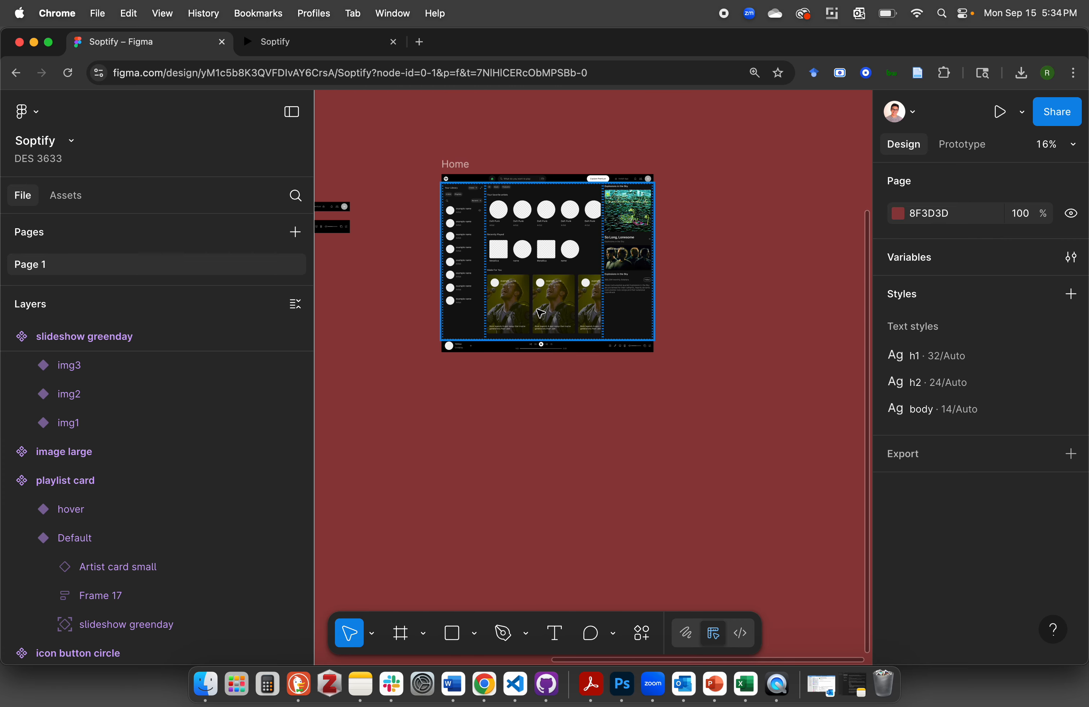
scroll(540, 313, "left", 5)
scroll(540, 315, "left", 10)
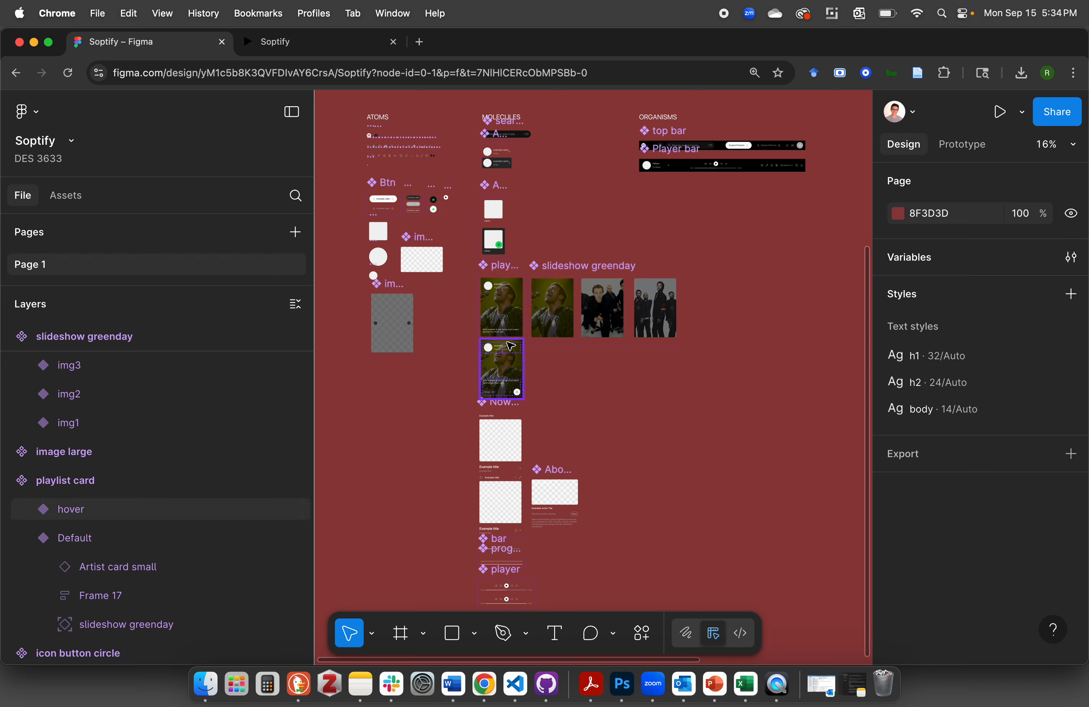
scroll(511, 345, "up", 5)
left_click(479, 232)
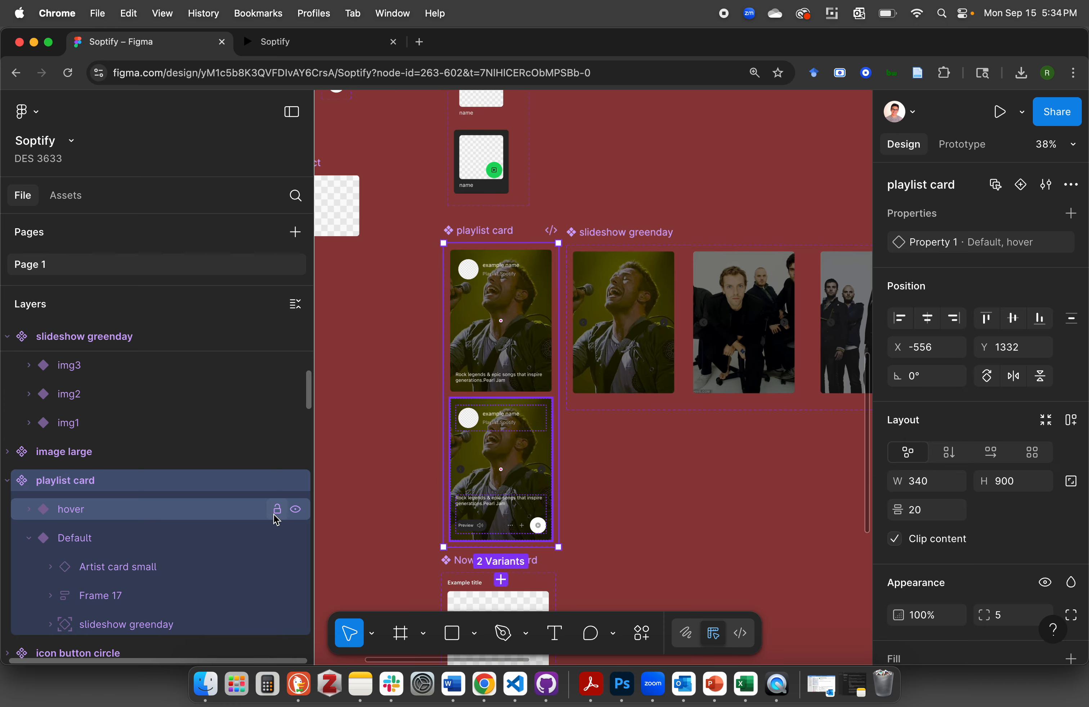
scroll(230, 537, "down", 2)
left_click(149, 577)
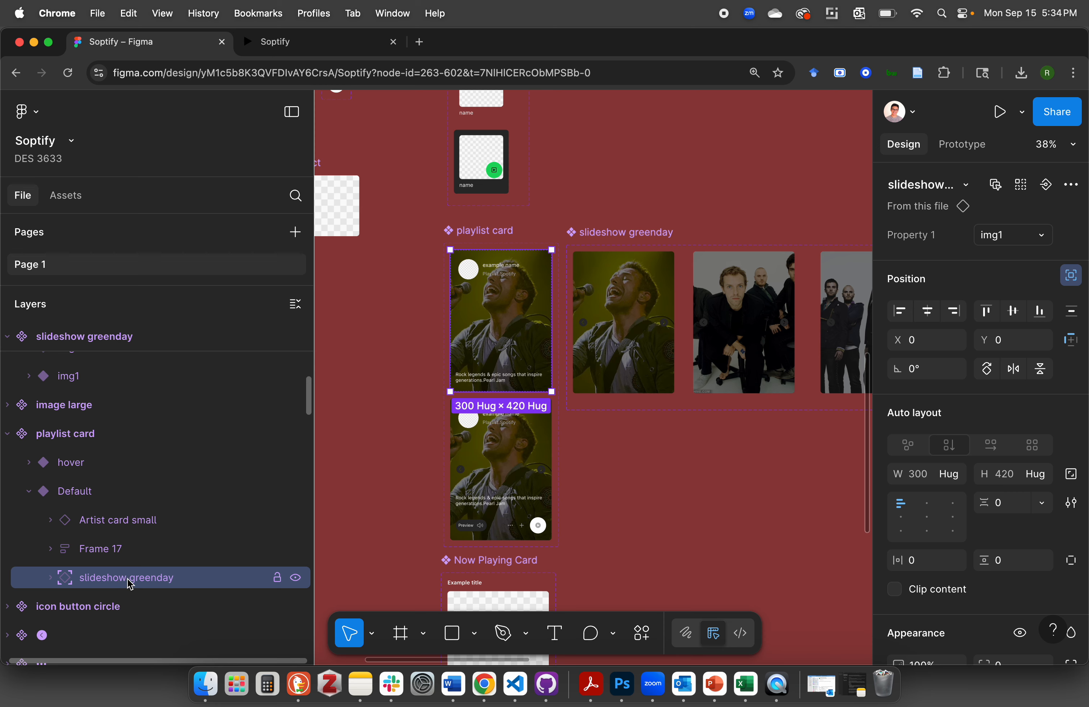
left_click(637, 232)
scroll(642, 234, "right", 5)
scroll(643, 234, "up", 2)
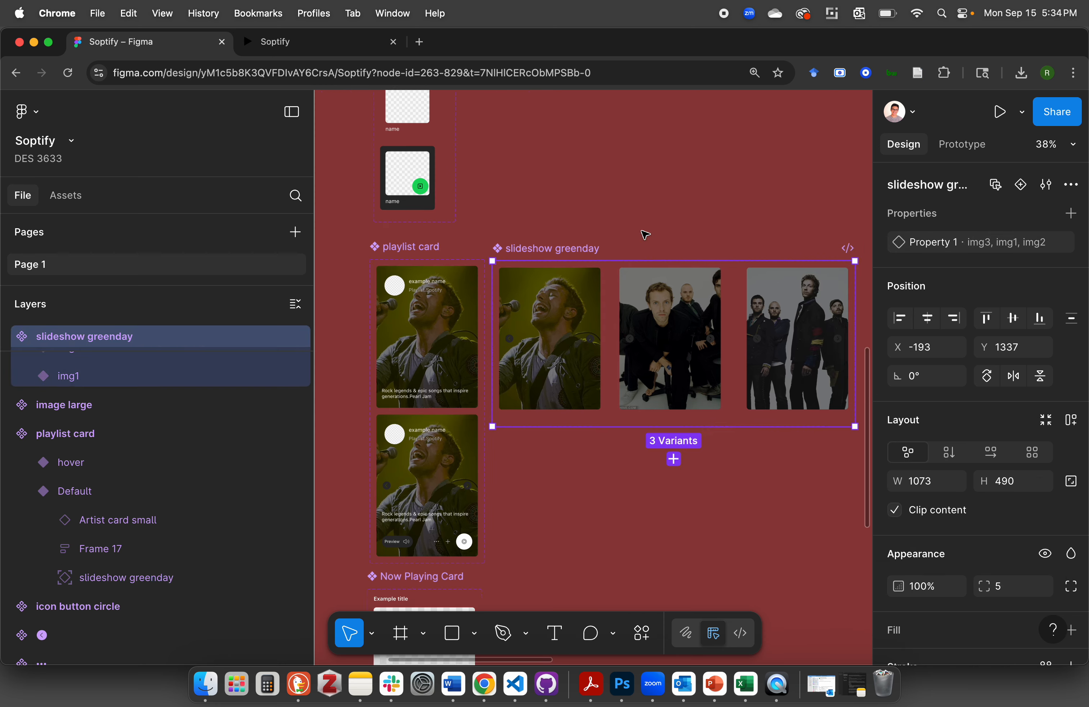
scroll(602, 264, "up", 3)
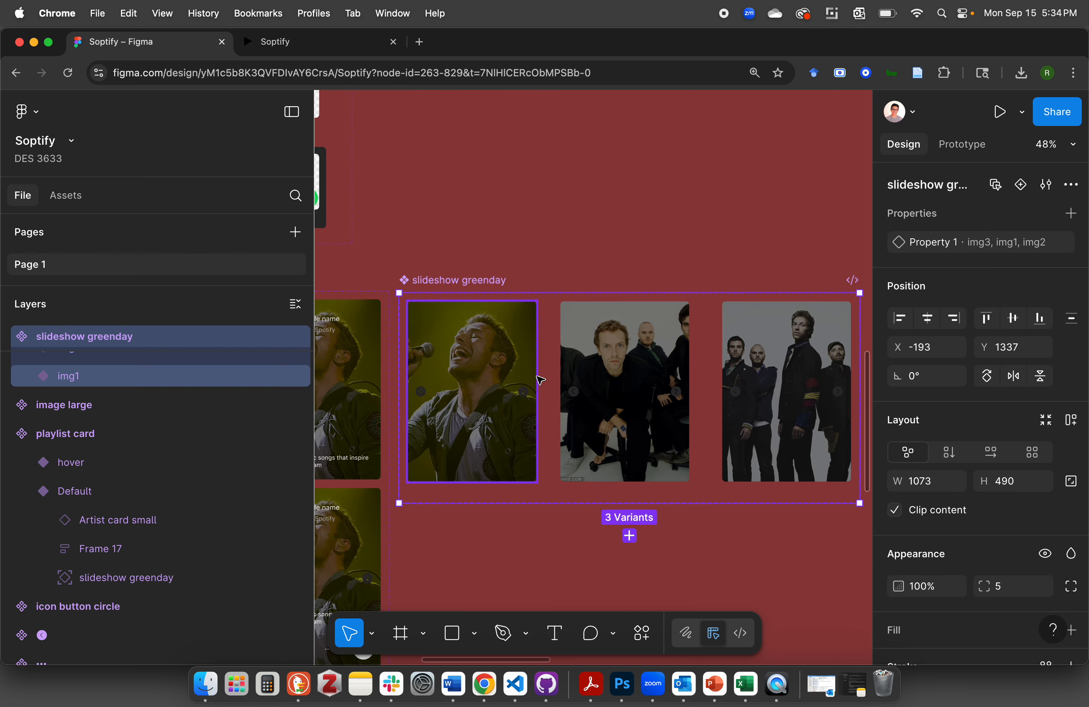
Examine the prototype connections between the image variants of the slideshow greenday component
left_click(957, 144)
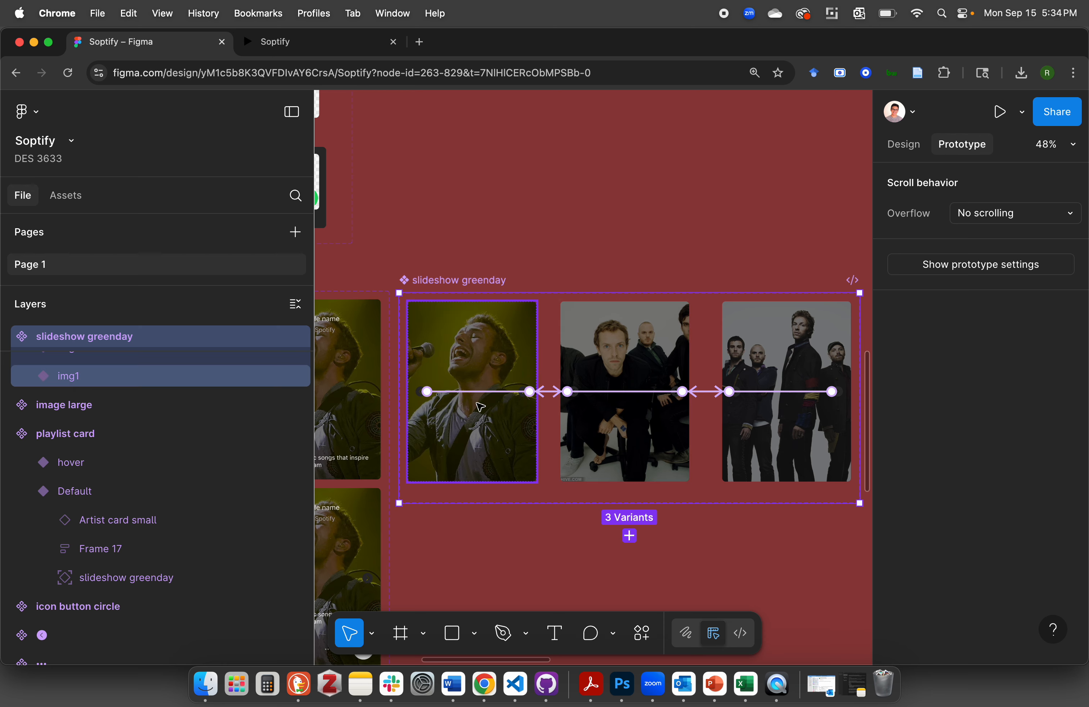
scroll(474, 402, "up", 5)
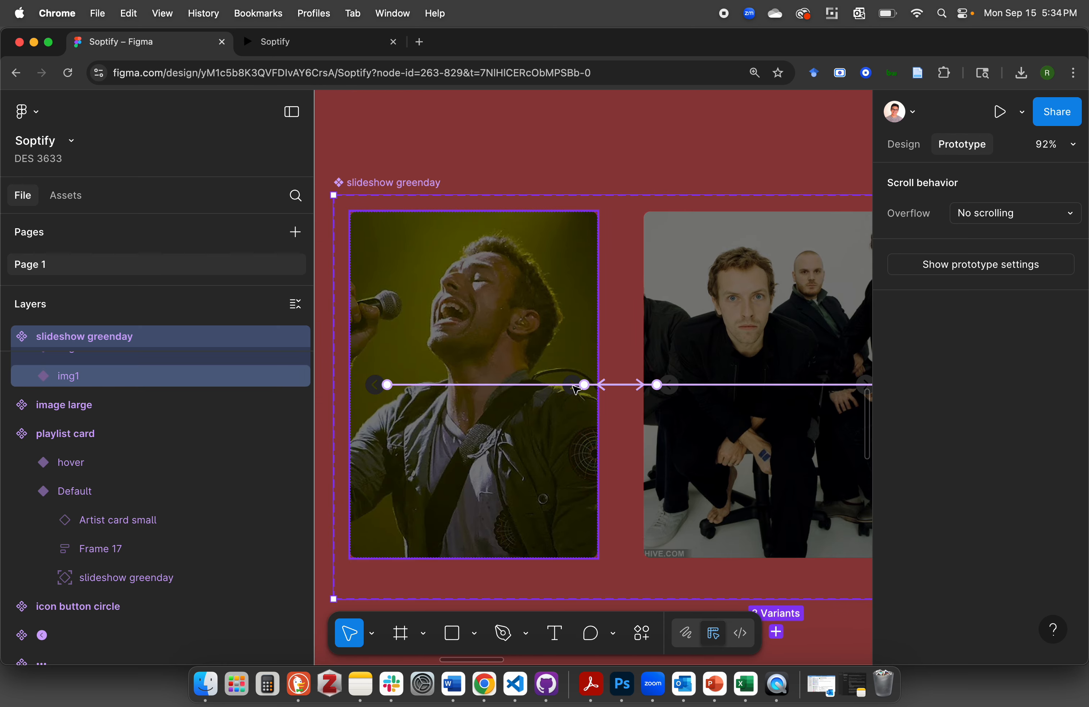
scroll(569, 394, "down", 3)
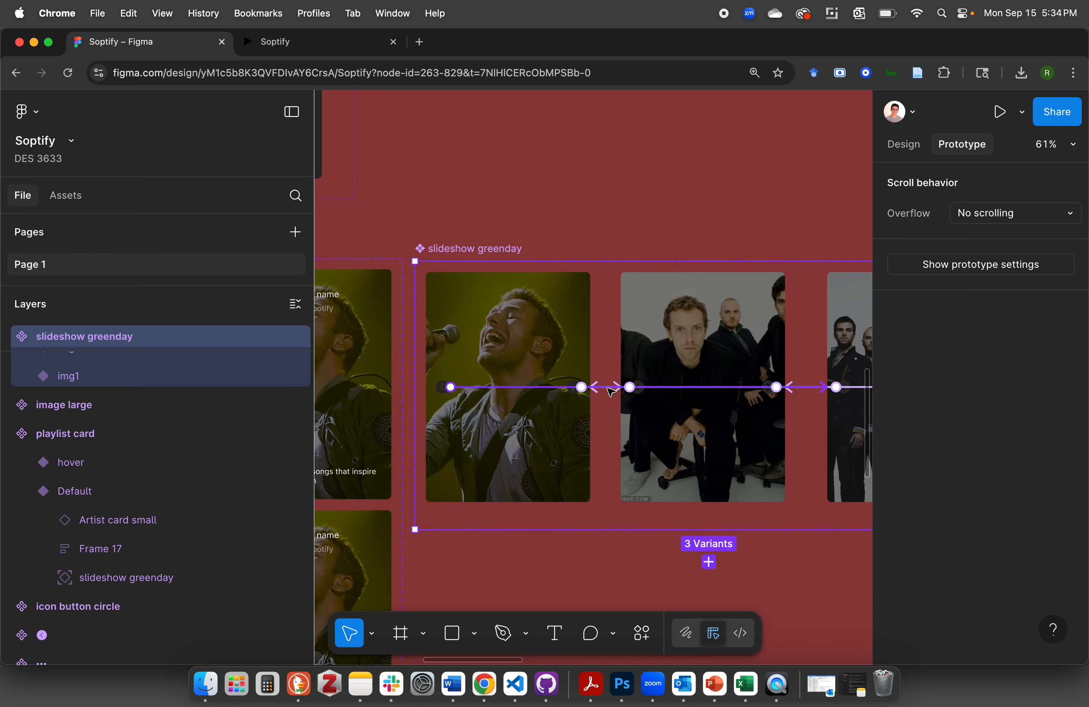
scroll(680, 353, "down", 3)
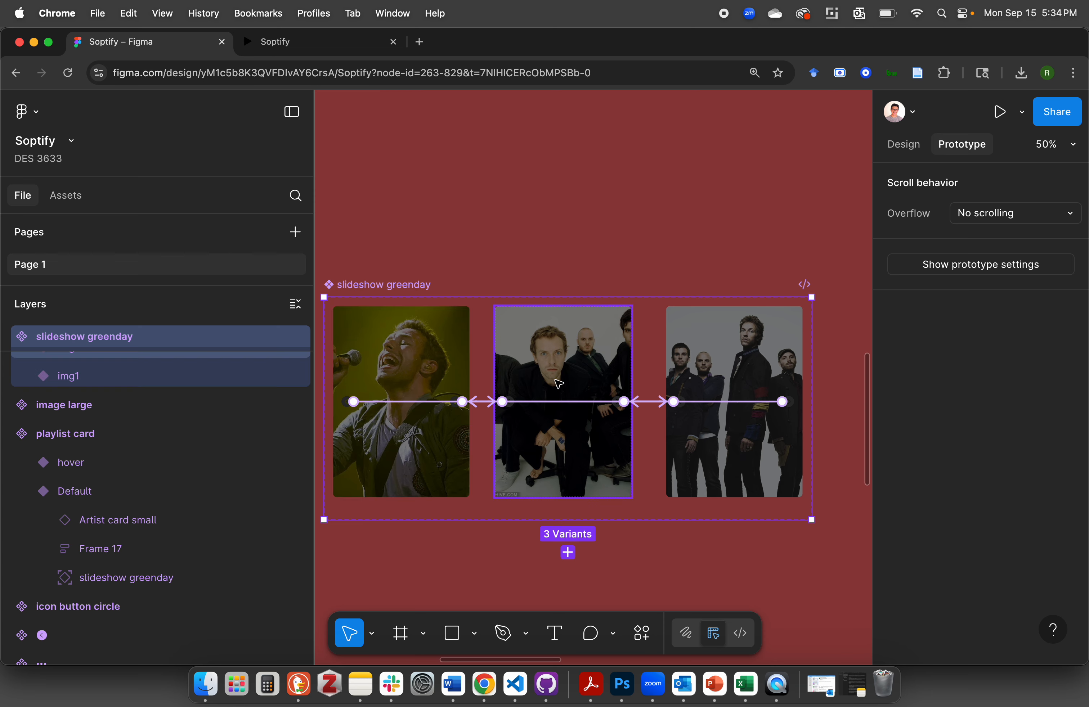
left_click(629, 264)
left_click(425, 286)
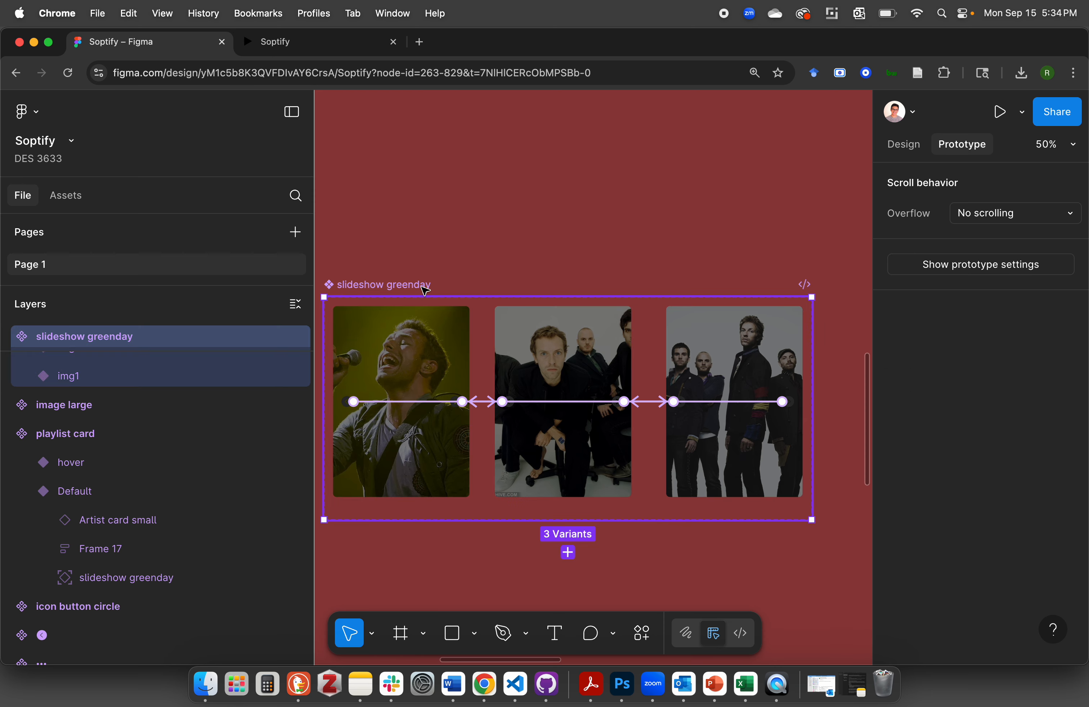
scroll(425, 290, "down", 3)
scroll(413, 312, "down", 2)
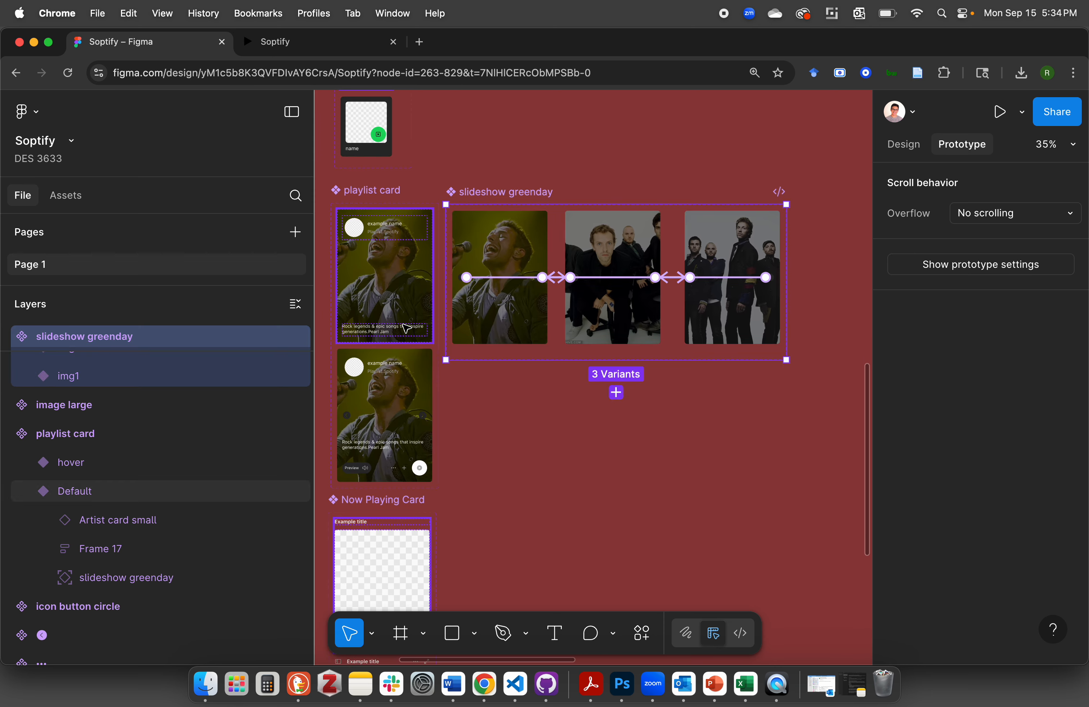
left_click(564, 180)
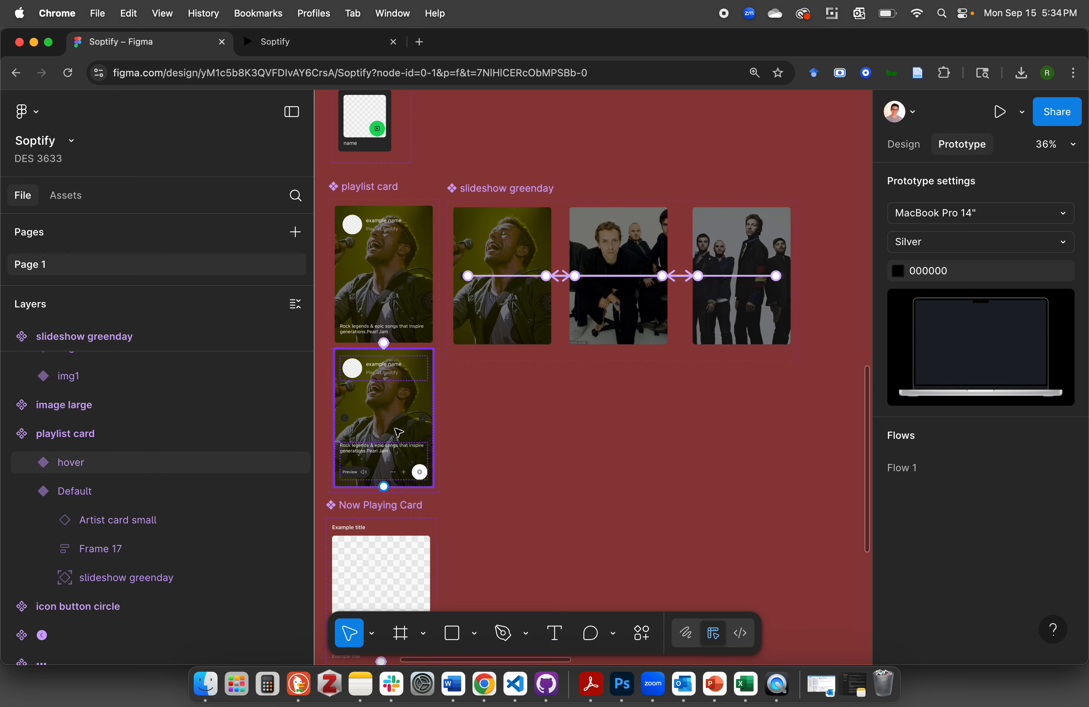
Inspect the prototype interactions of the playlist card component and of its first instance in the Home frame's Made For You row
left_click(375, 189)
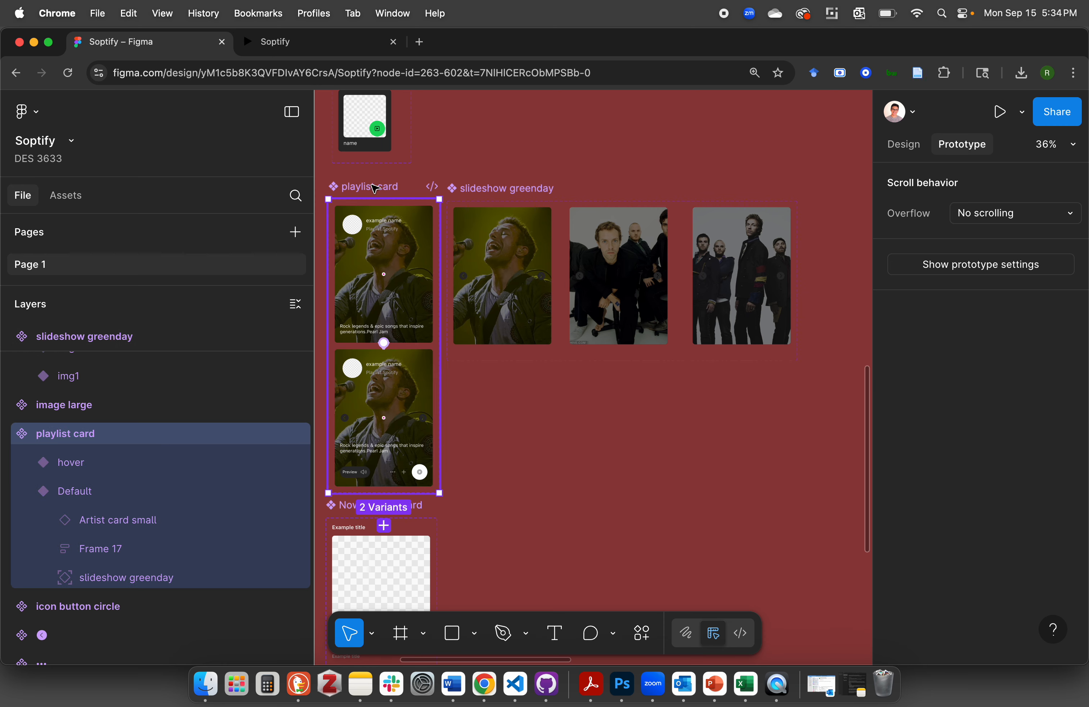
left_click(583, 160)
scroll(608, 140, "up", 10)
scroll(608, 140, "right", 5)
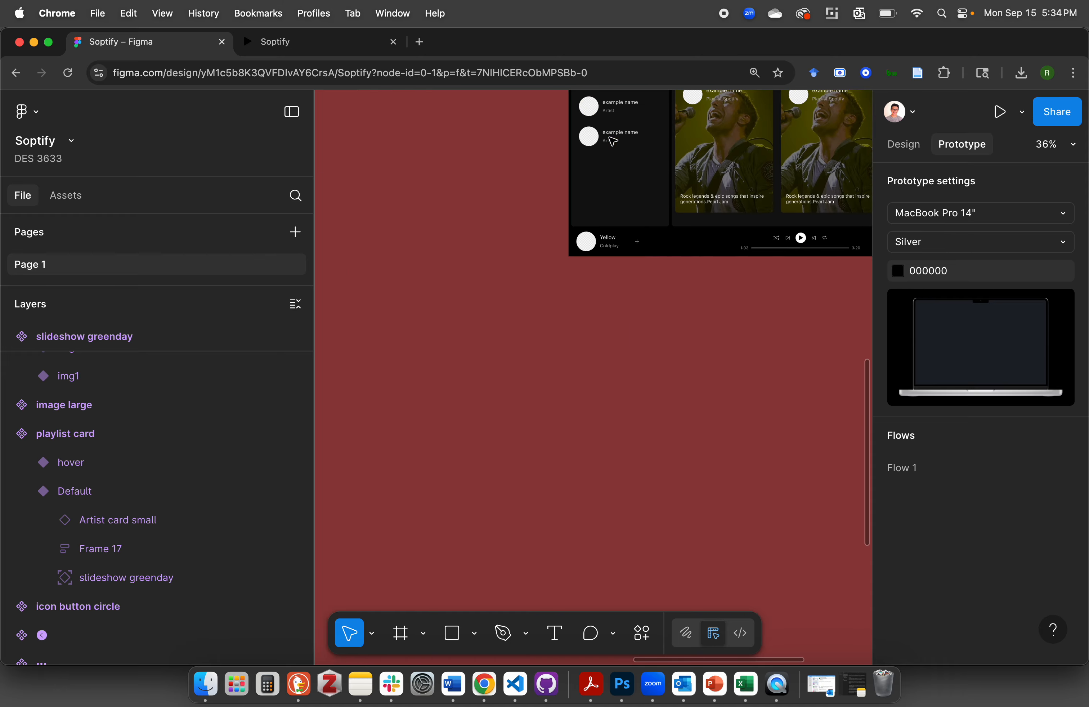
double_click(555, 198)
double_click(555, 198)
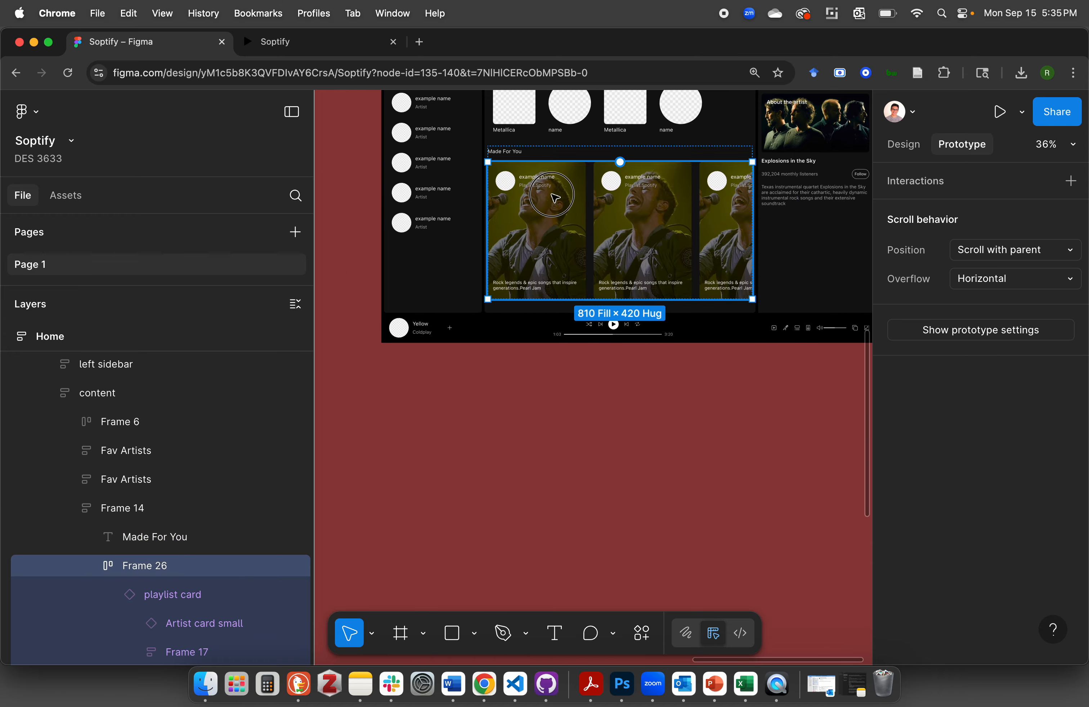
double_click(554, 197)
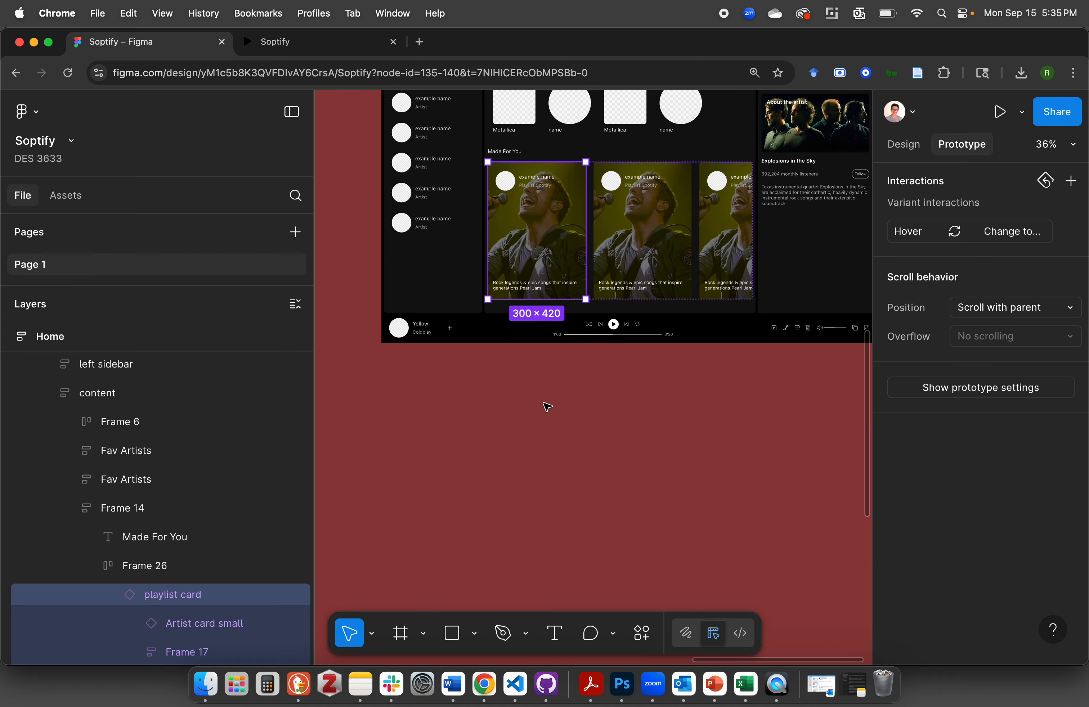
left_click(557, 437)
scroll(556, 437, "down", 15)
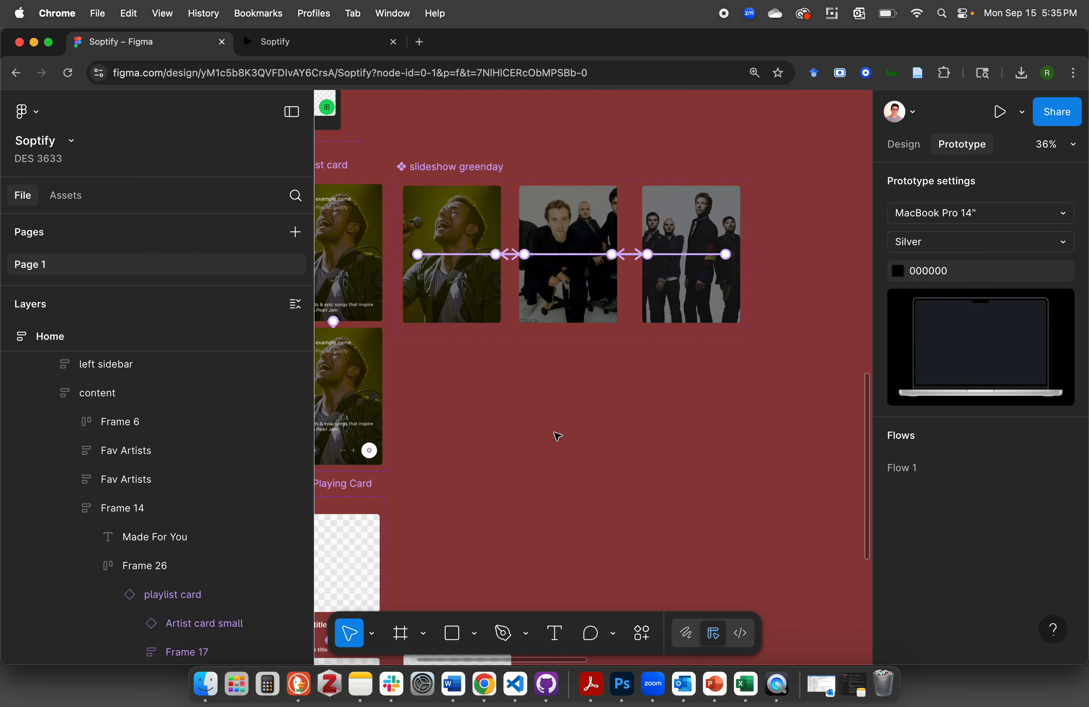
scroll(557, 436, "up", 2)
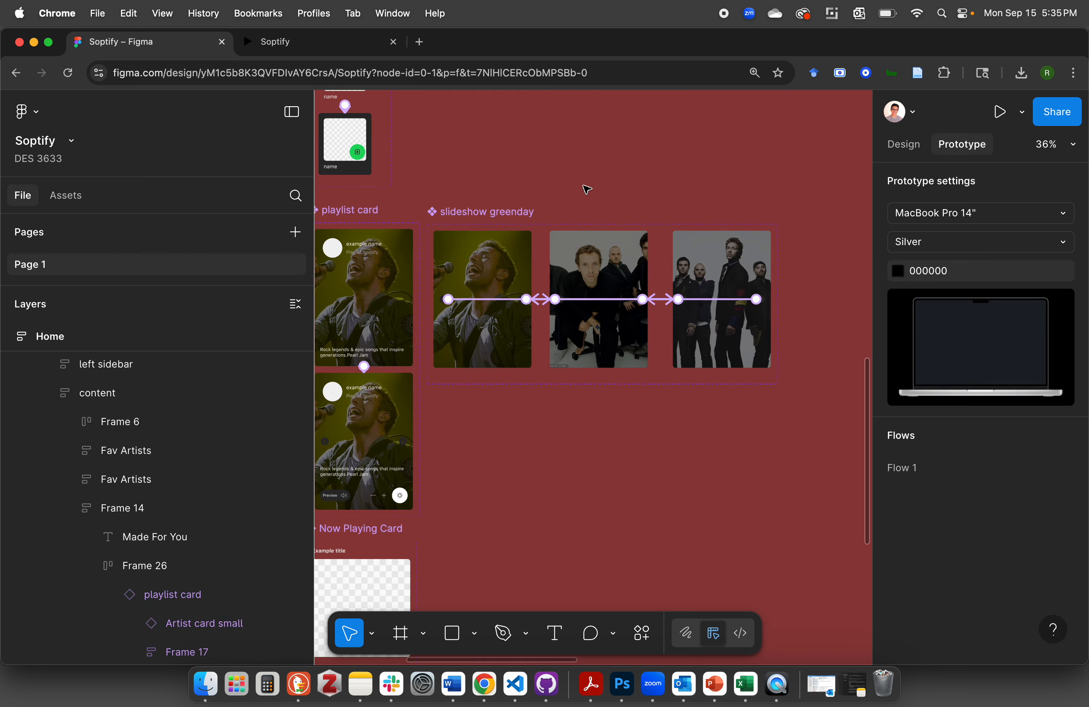
Duplicate the slideshow greenday component set and place the copy directly below the original
left_click(903, 145)
left_click(513, 217)
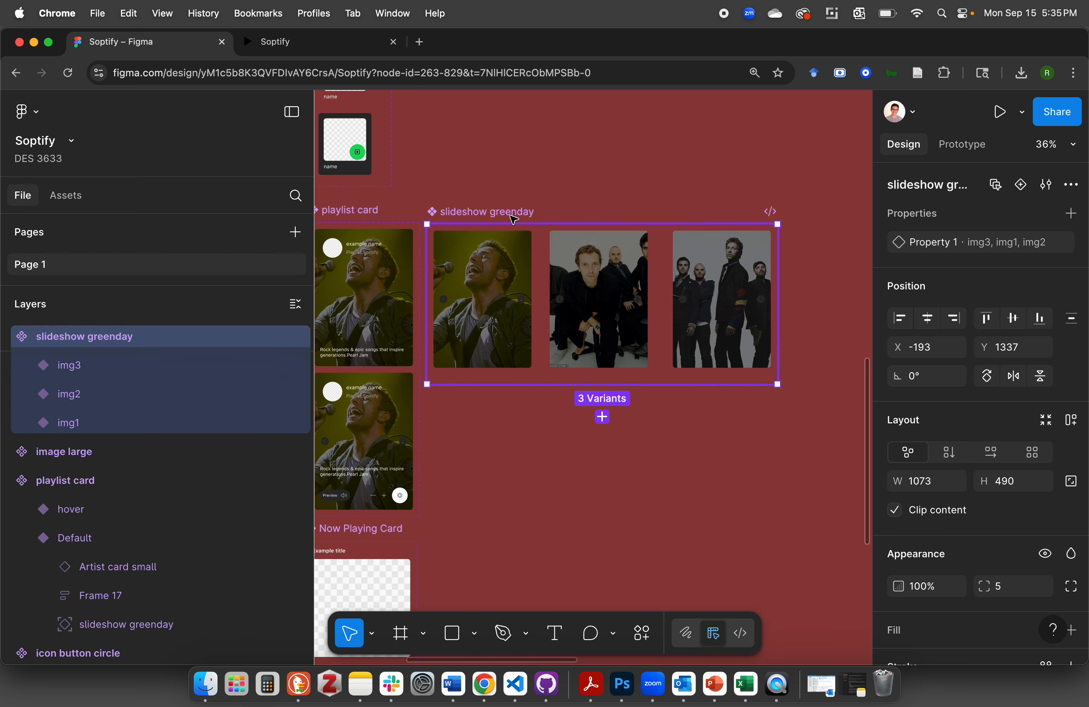
key("super+d")
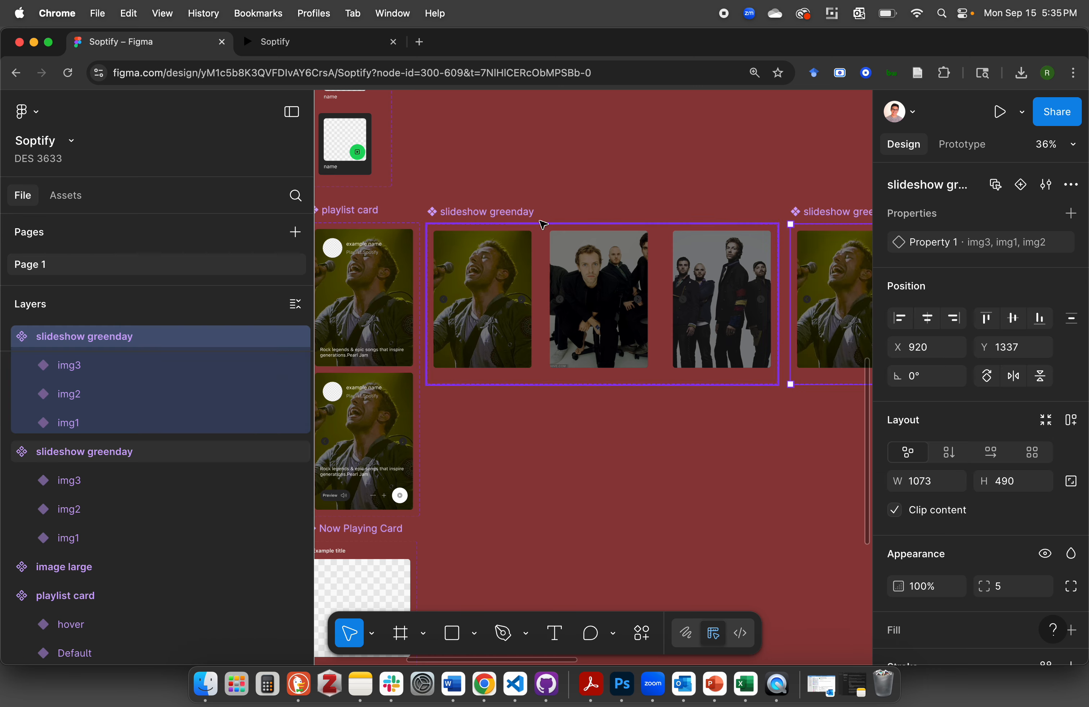
scroll(743, 219, "down", 3)
left_click_drag(825, 119, 469, 294)
Rename the duplicated slideshow component set as "slideshow explosions in the sky"
double_click(526, 296)
double_click(526, 297)
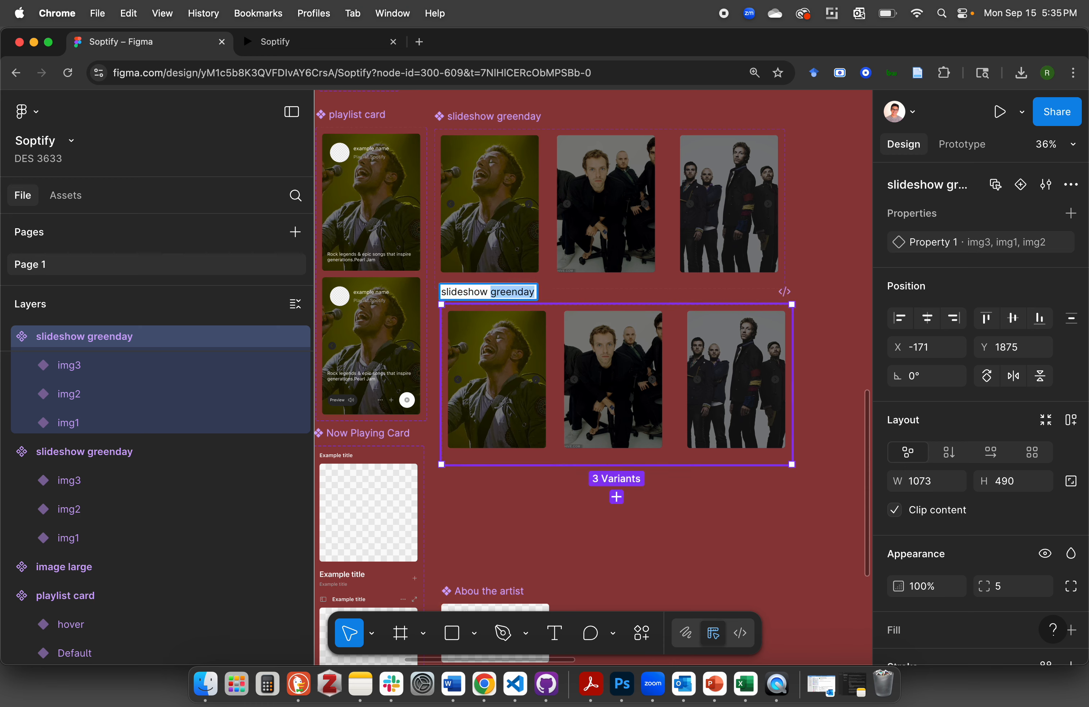
type("explosion")
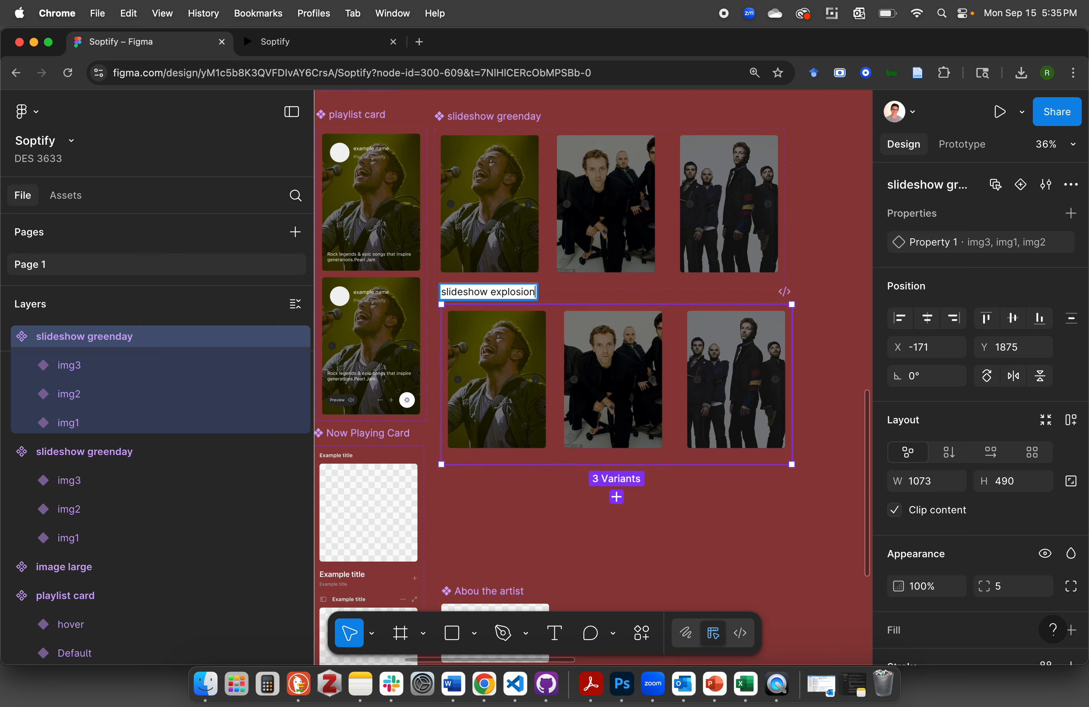
type("s in the sk")
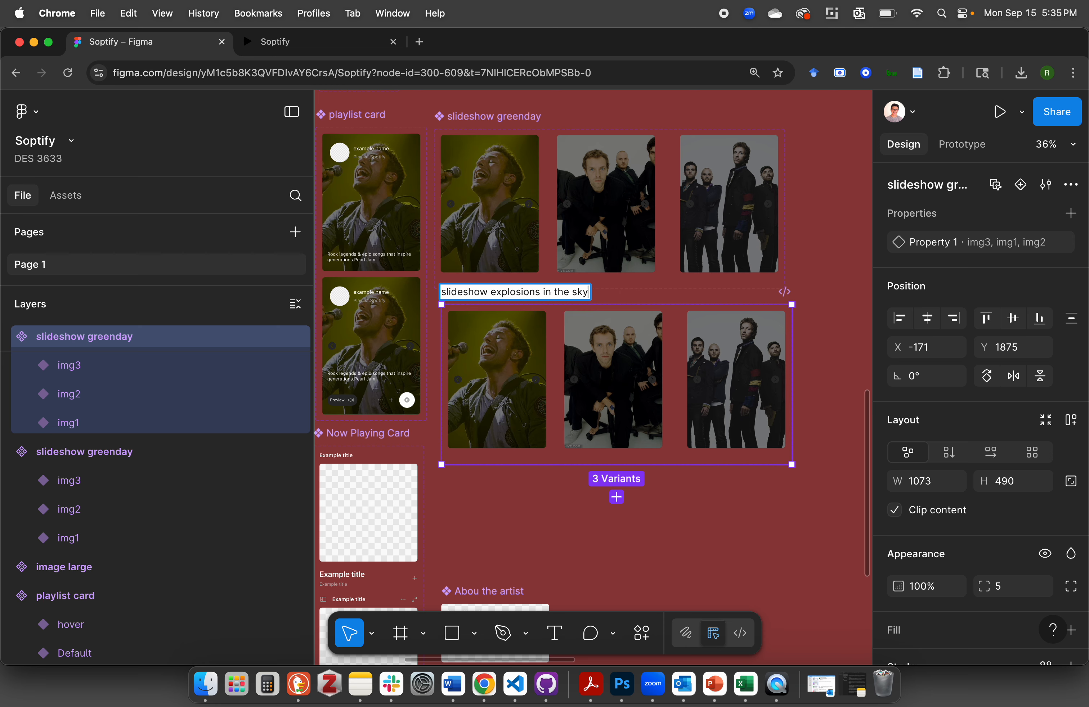
type("y")
key("Return")
double_click(547, 292)
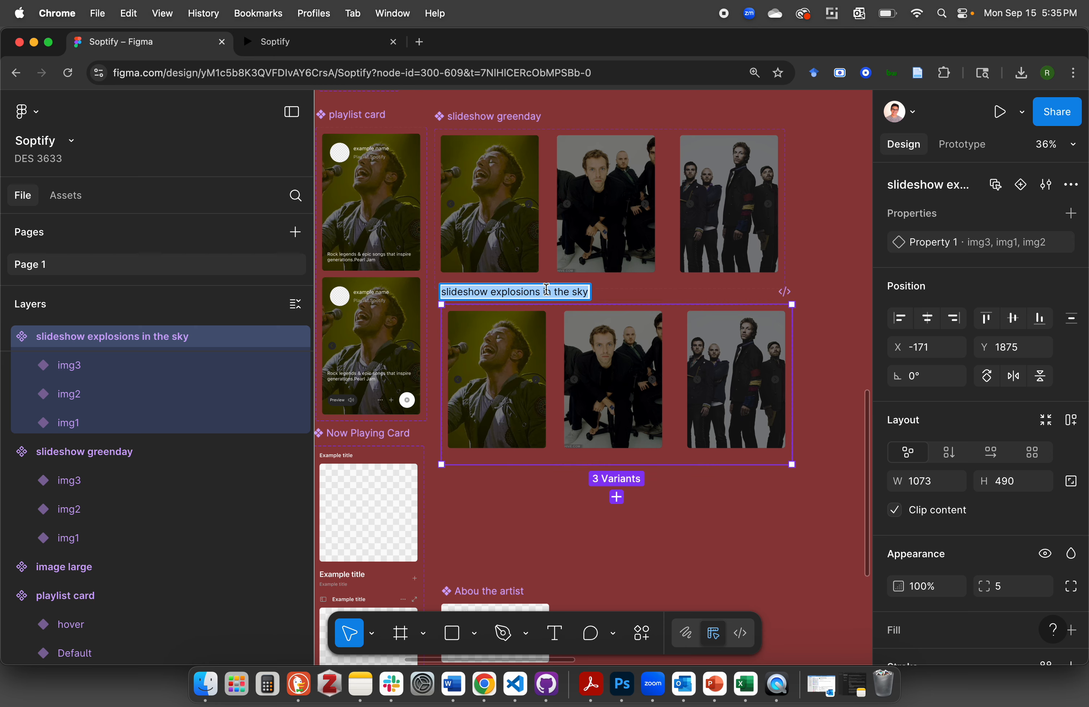
left_click(662, 290)
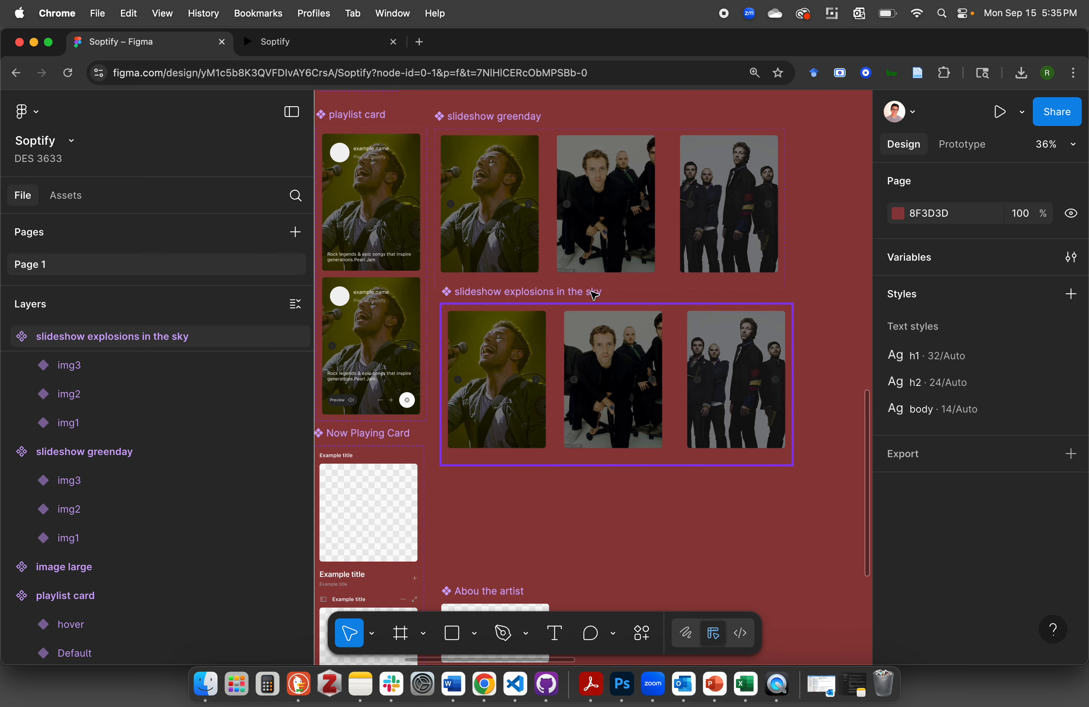
Widen the slideshow explosions in the sky component set to about 1111 by extending its right edge
left_click(594, 294)
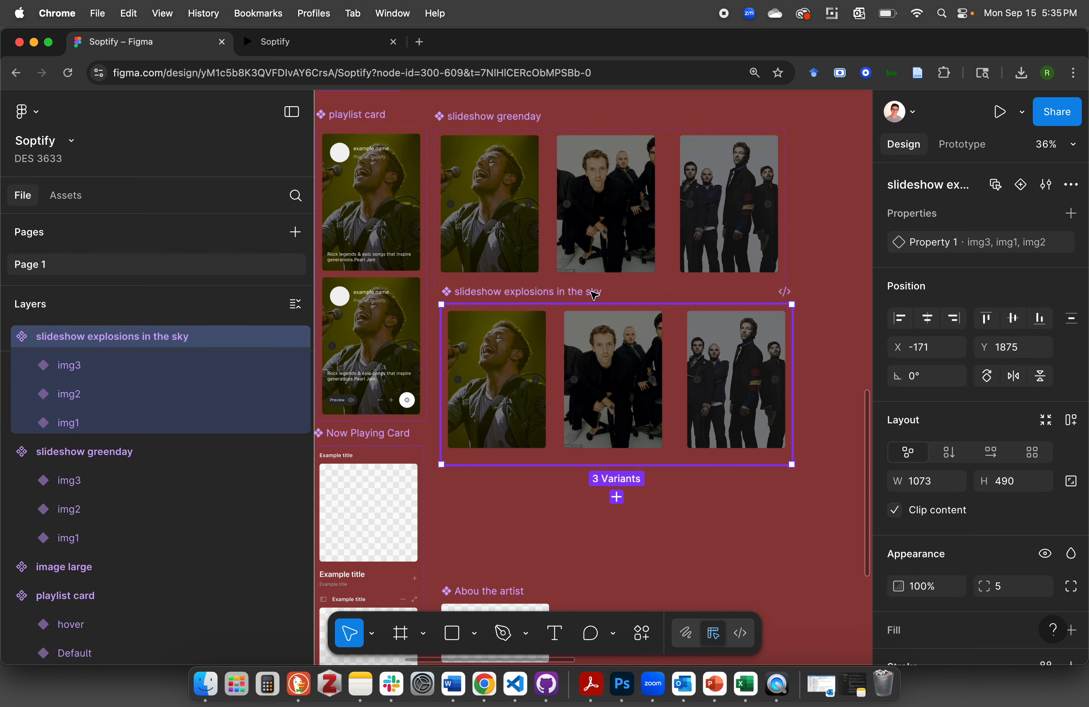
scroll(685, 389, "right", 5)
scroll(684, 389, "down", 3)
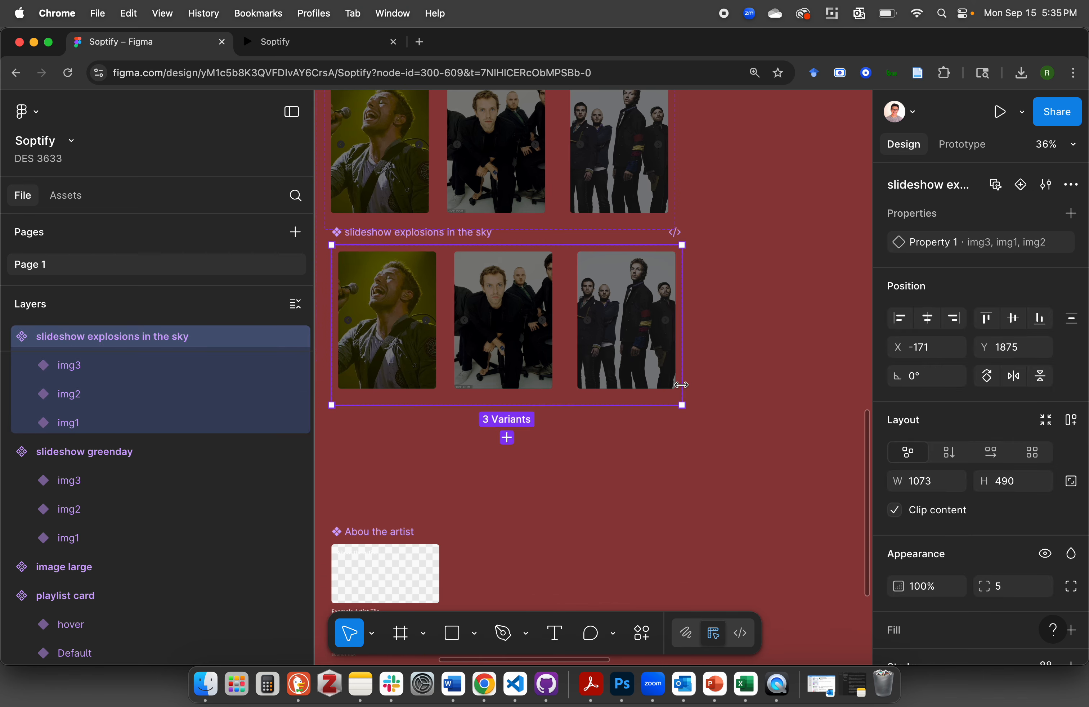
mouse_move(684, 330)
left_mouse_down()
mouse_move(770, 329)
mouse_move(693, 329)
left_mouse_up()
left_click(673, 442)
scroll(673, 442, "left", 3)
scroll(673, 442, "up", 2)
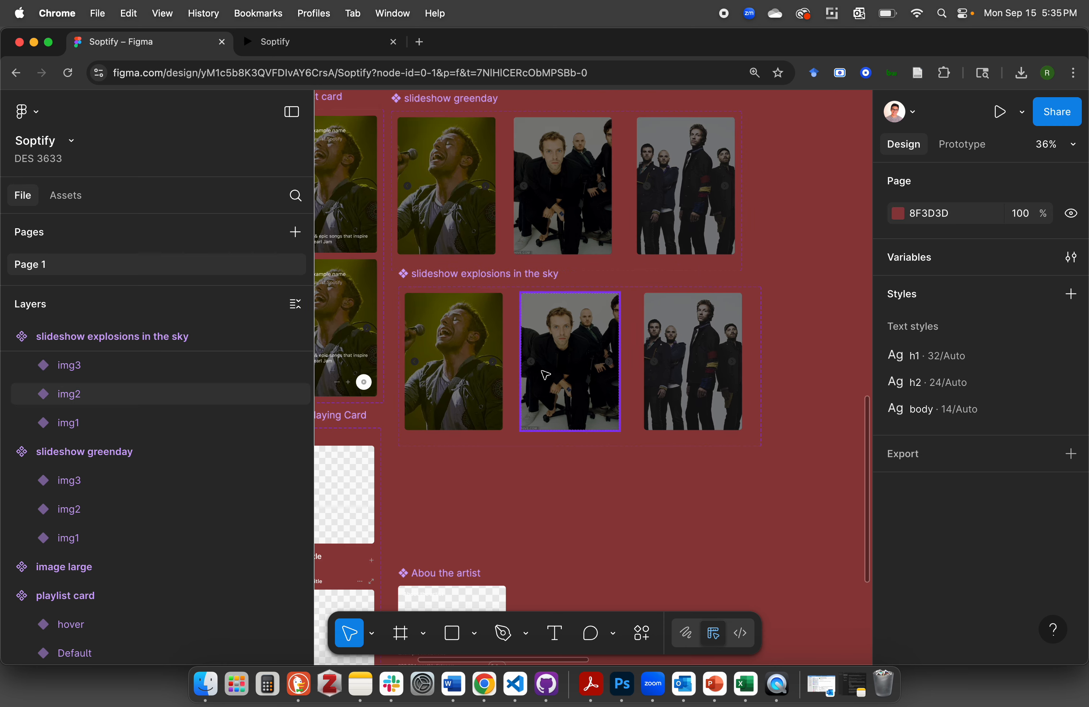
scroll(569, 363, "right", 3)
scroll(569, 363, "down", 1)
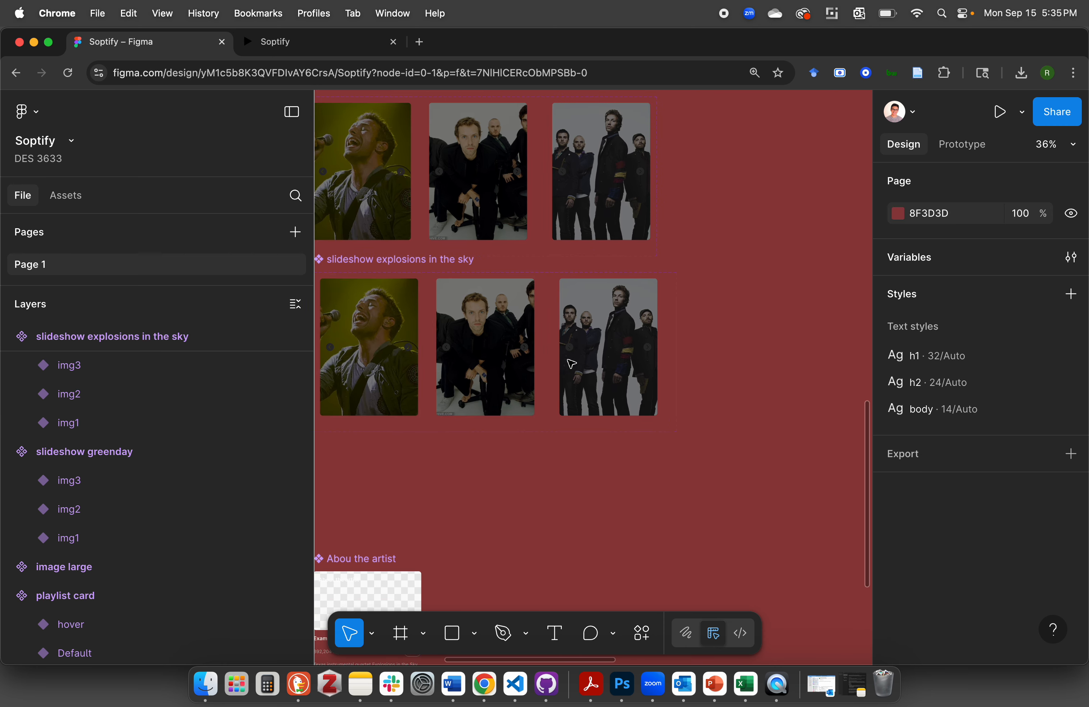
left_click(459, 265)
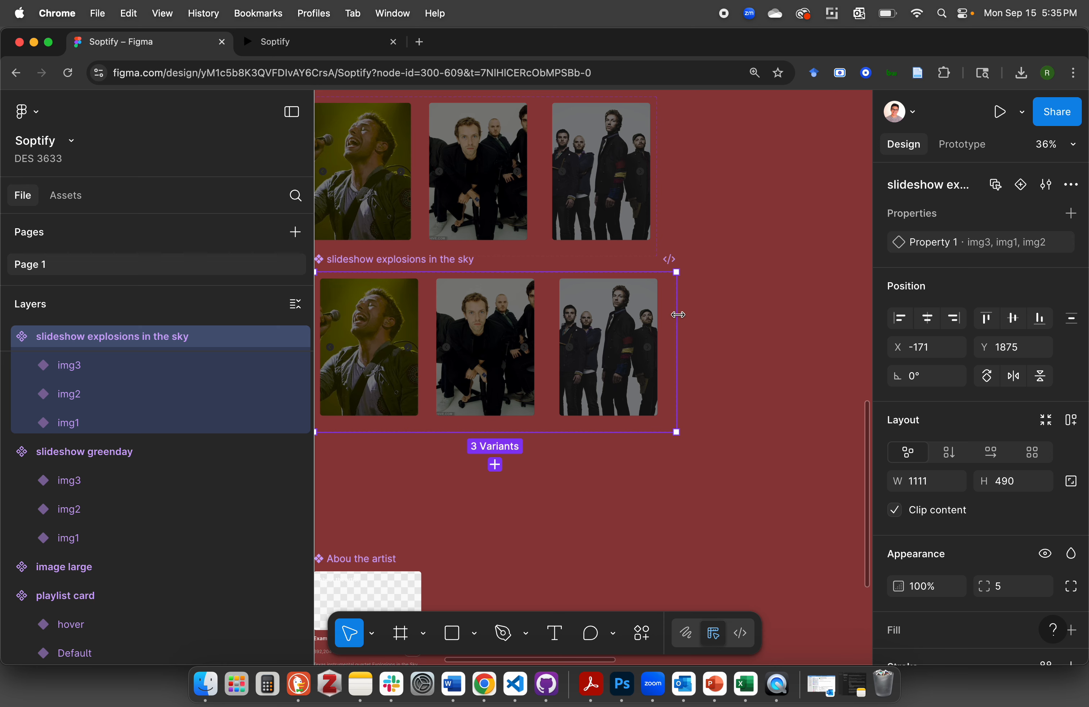
left_click(697, 355)
scroll(697, 355, "left", 4)
Replace the image fill of the image large instance in the img1 variant of slideshow explosions in the sky with expinthesky1.jpg
left_click(531, 359)
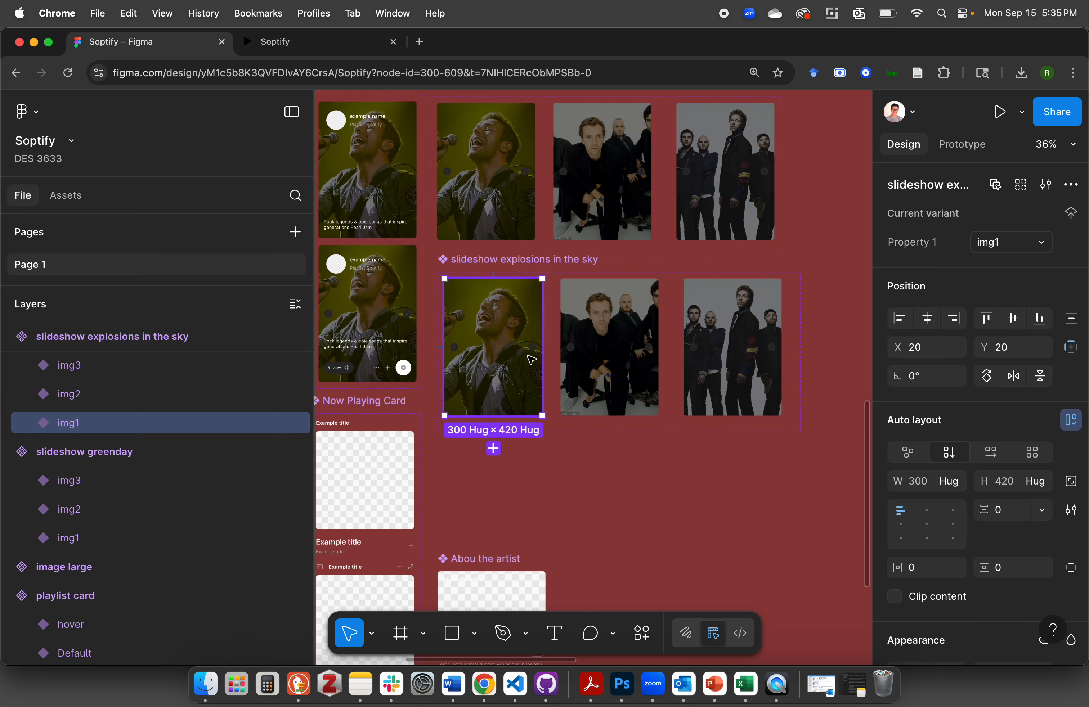
scroll(505, 344, "up", 3)
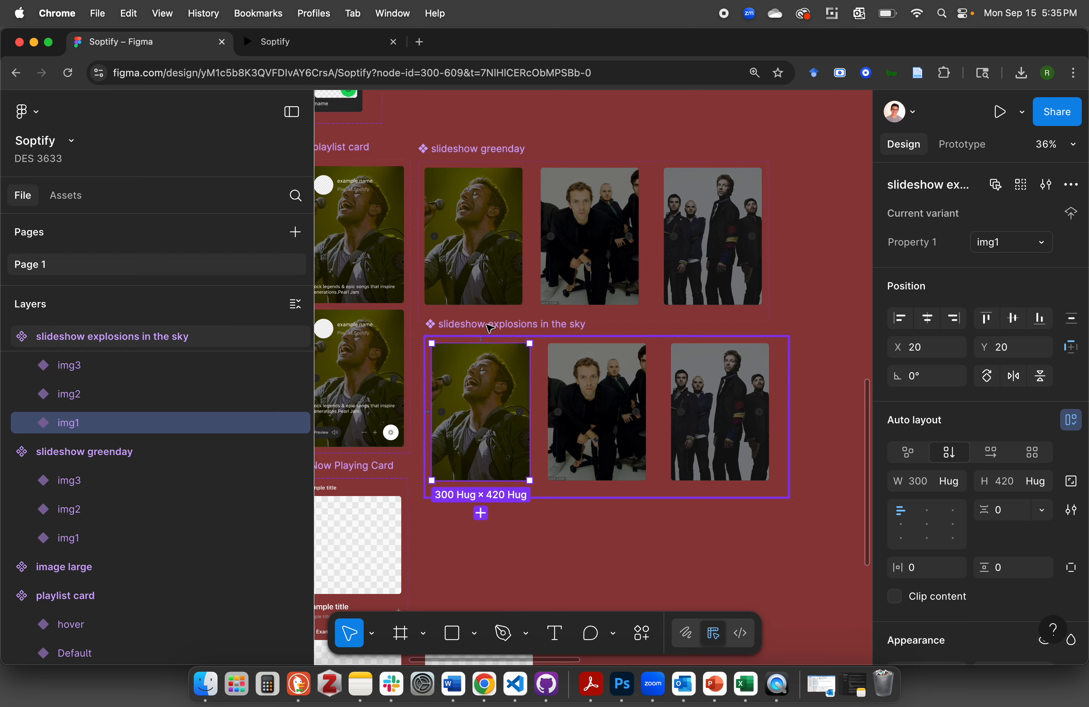
scroll(489, 328, "up", 2)
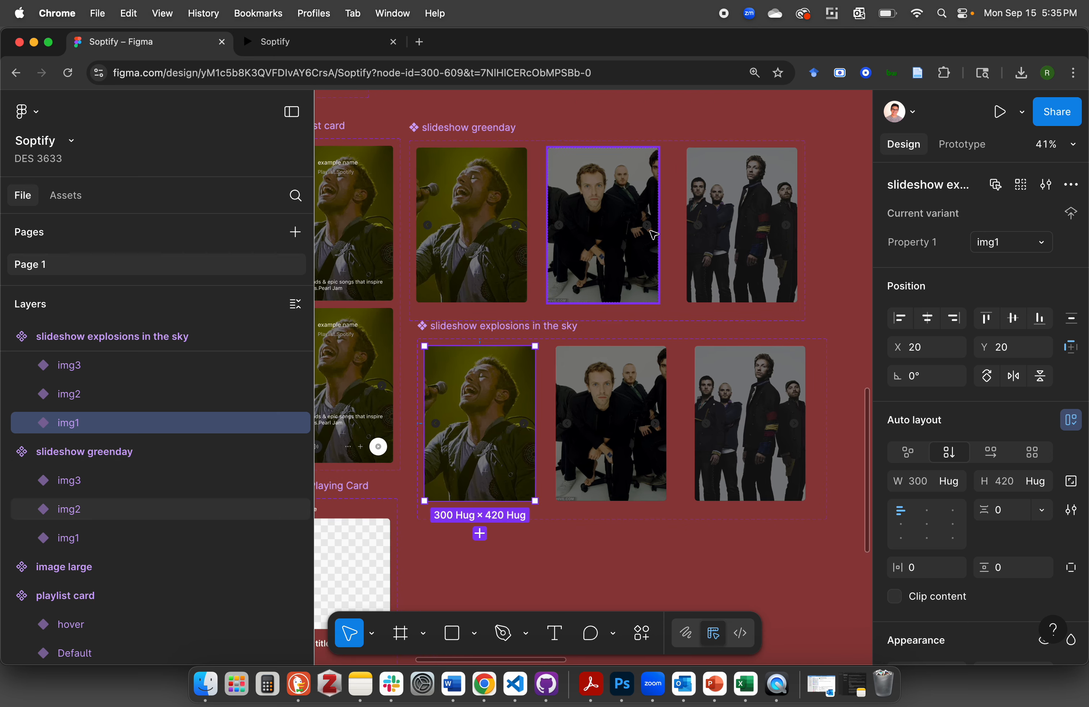
scroll(564, 295, "down", 3)
scroll(563, 295, "right", 2)
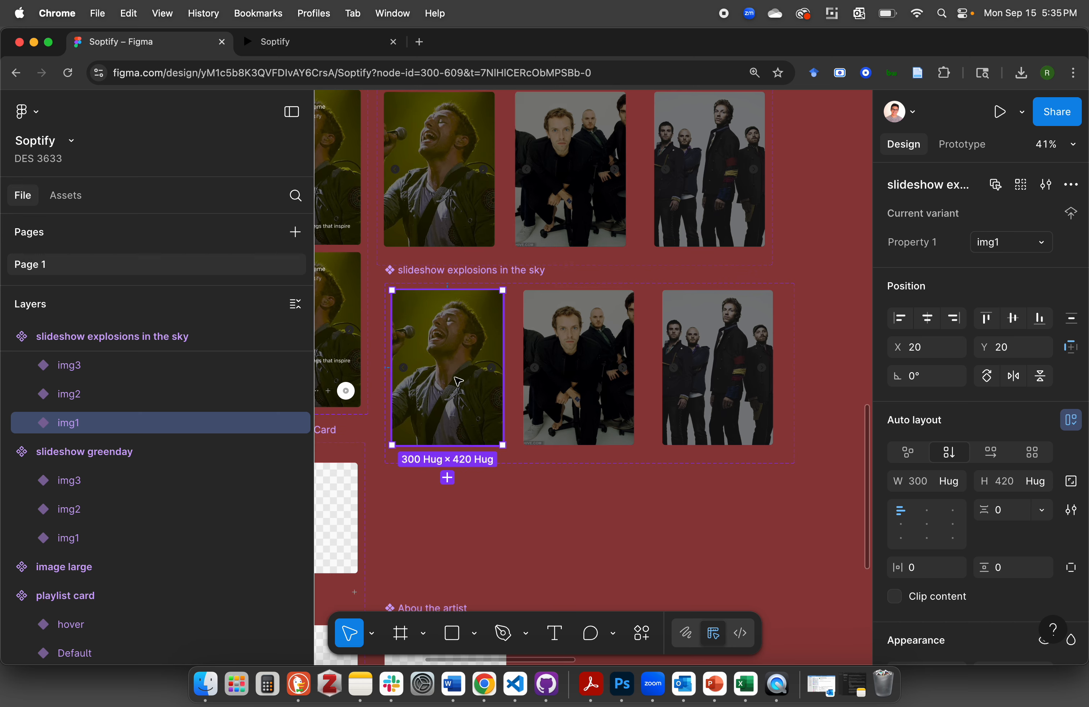
double_click(465, 342)
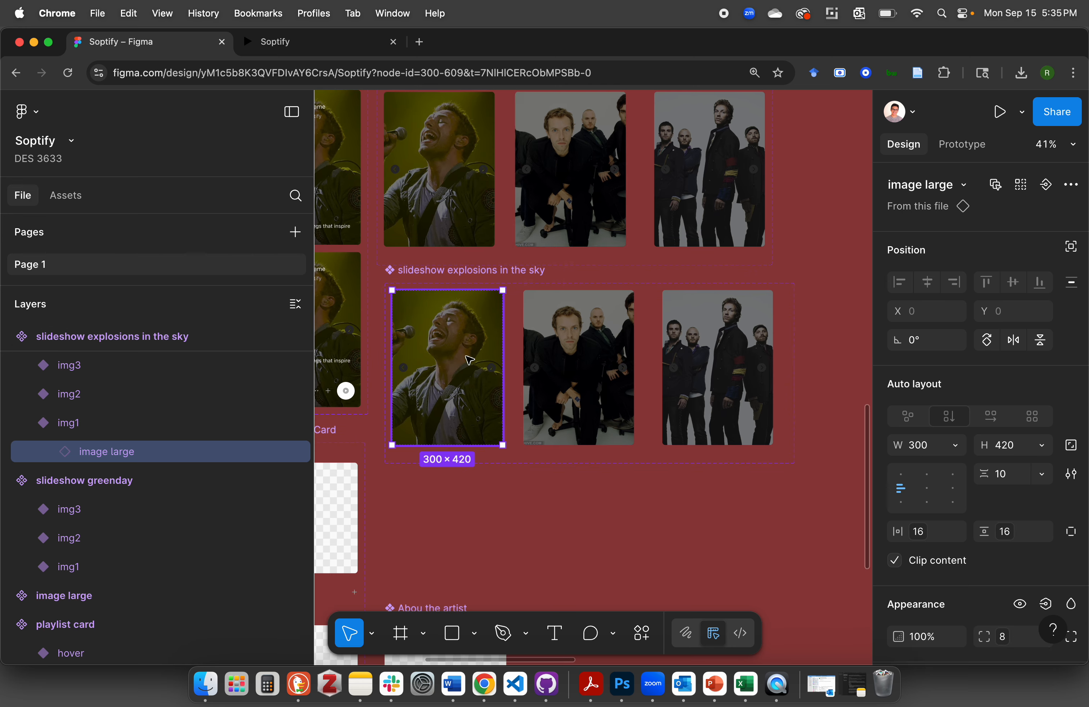
scroll(946, 358, "down", 5)
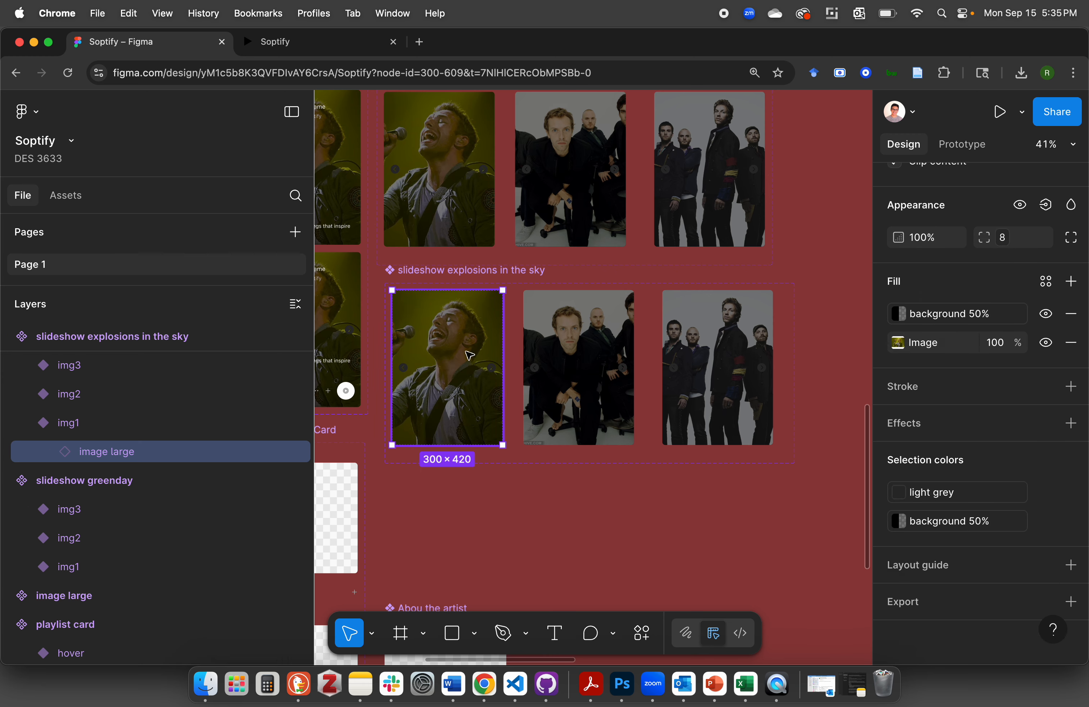
left_click(897, 342)
left_click(765, 404)
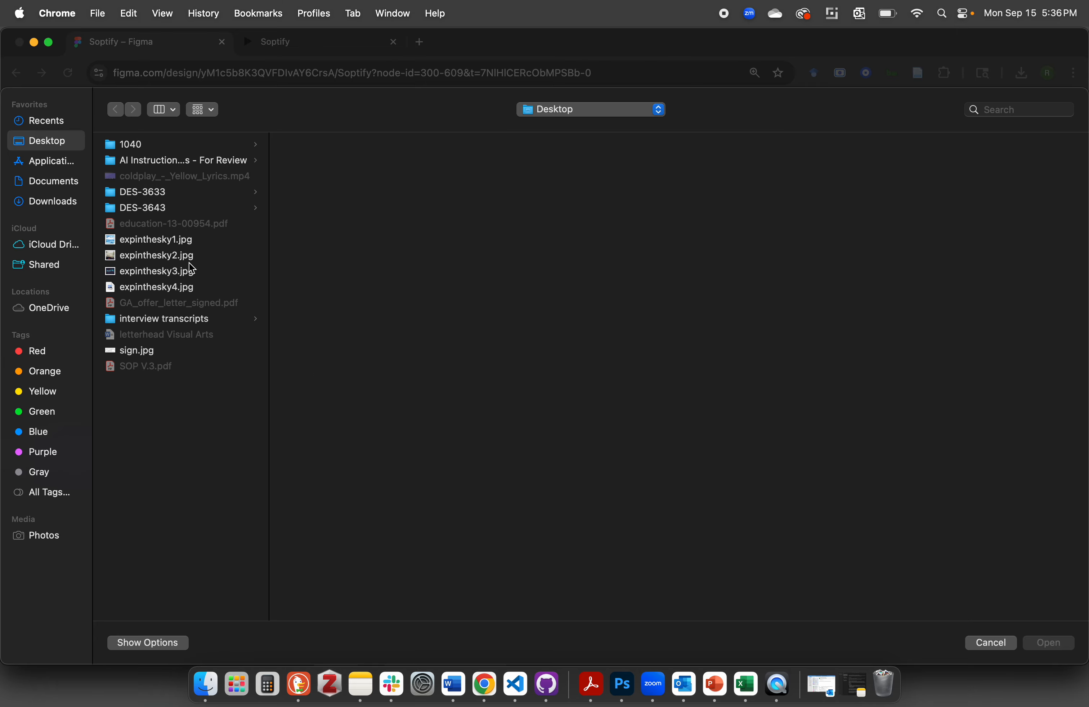
double_click(172, 244)
Replace the image fill inside the img2 variant of slideshow explosions in the sky with expinthesky2.jpg
left_click(609, 348)
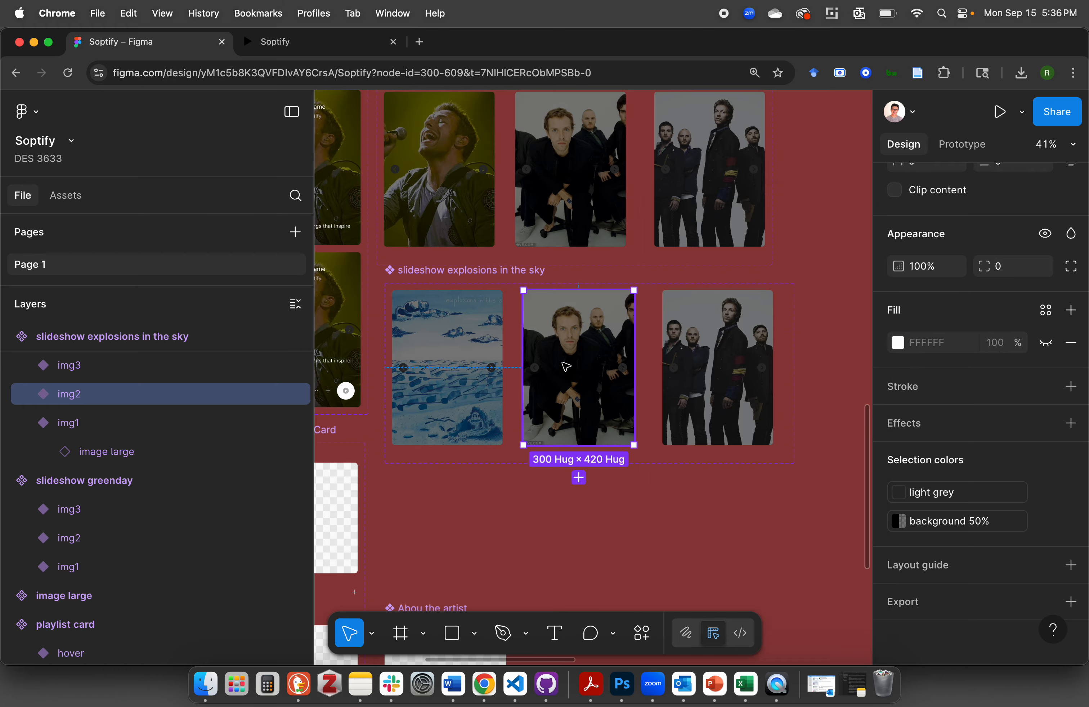
left_click(609, 349)
left_click(897, 371)
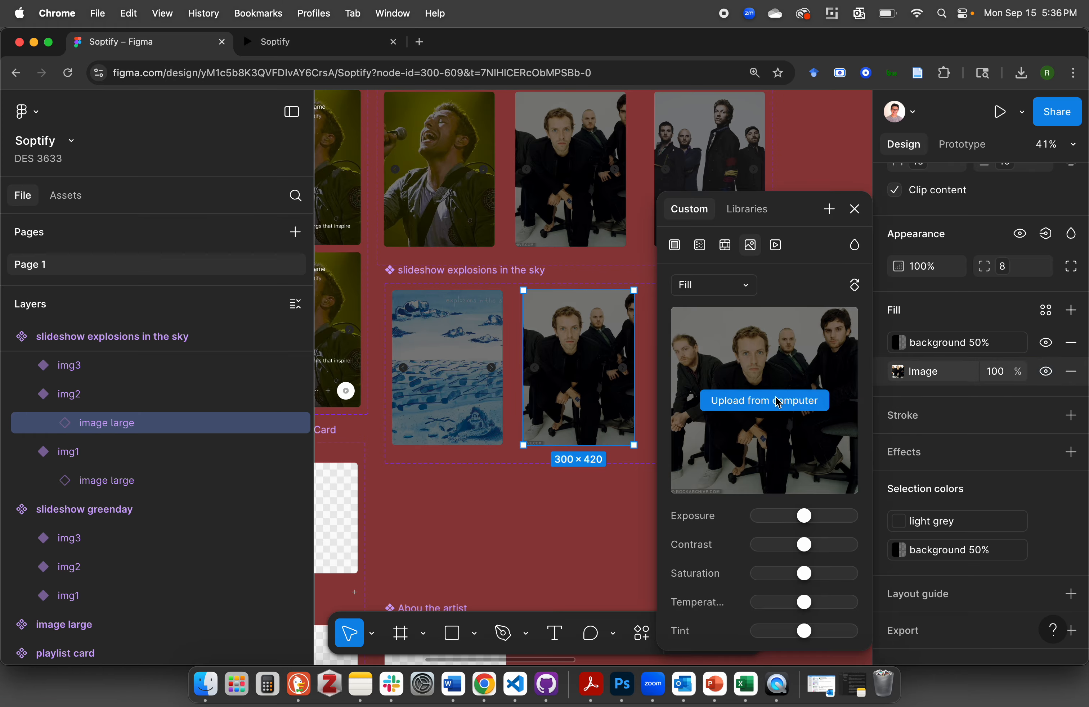
left_click(762, 400)
double_click(154, 255)
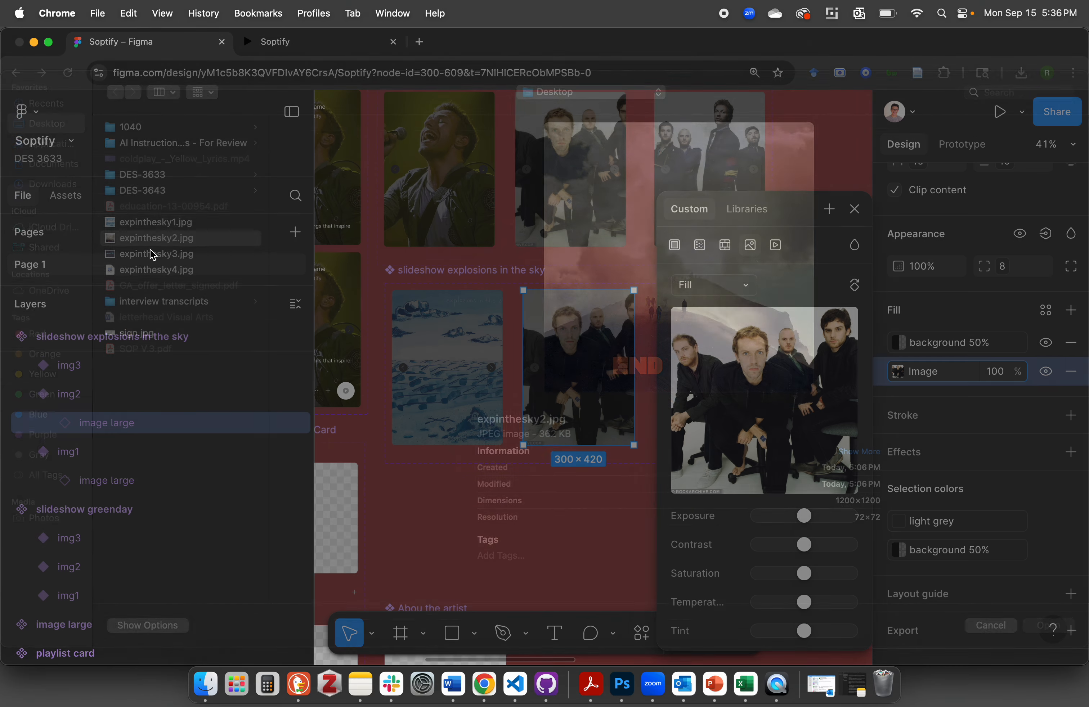
Replace the image fill inside the img3 variant of slideshow explosions in the sky with expinthesky3.jpg
scroll(556, 301, "right", 6)
left_click(457, 305)
double_click(458, 306)
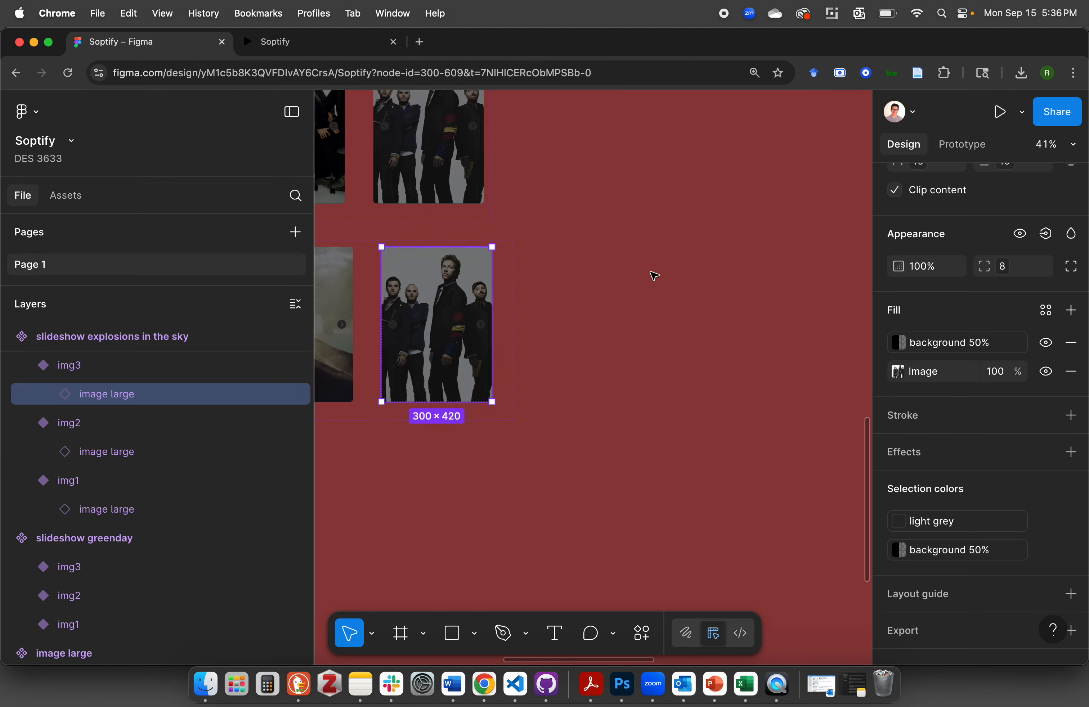
left_click(901, 372)
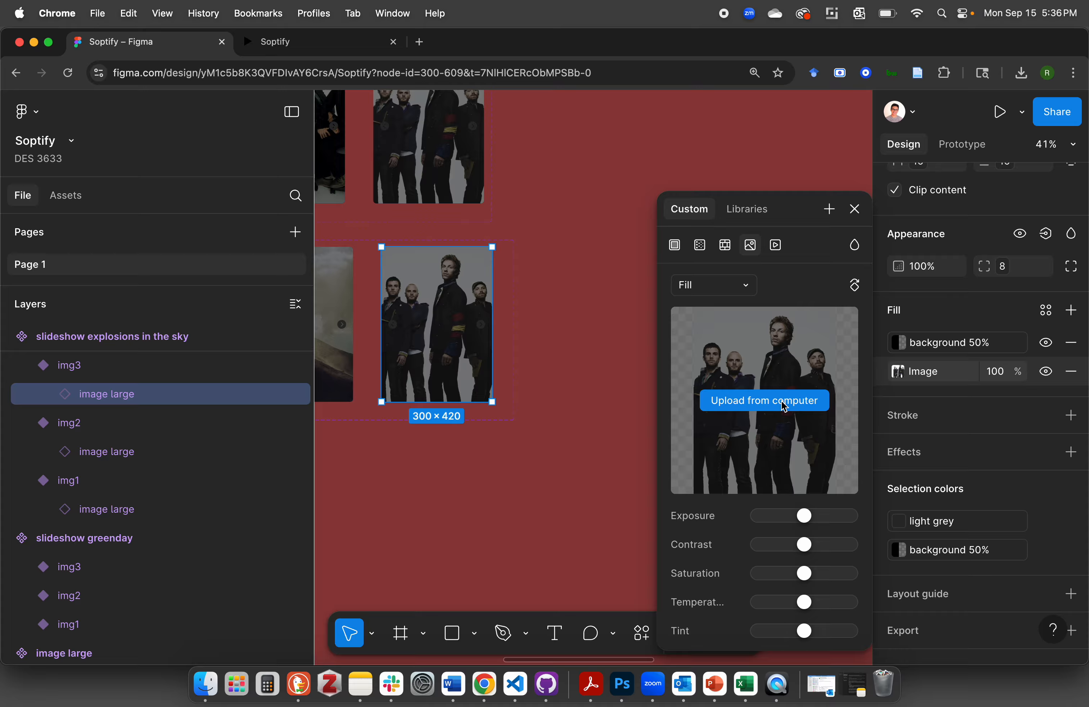
left_click(785, 407)
double_click(183, 275)
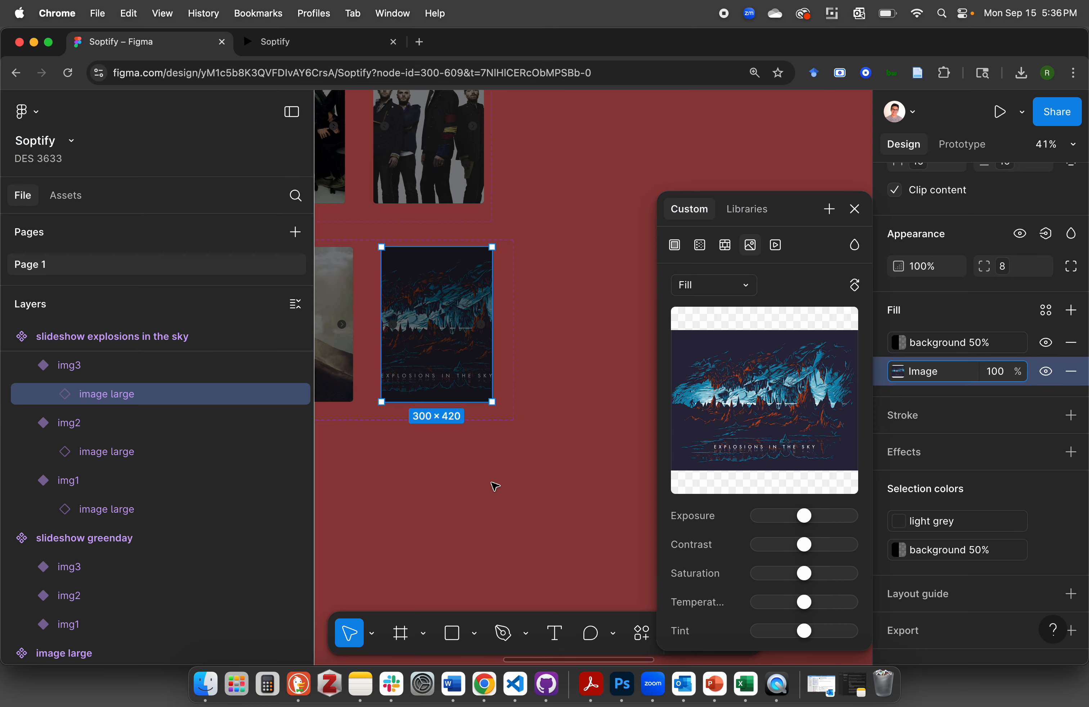
left_click(544, 292)
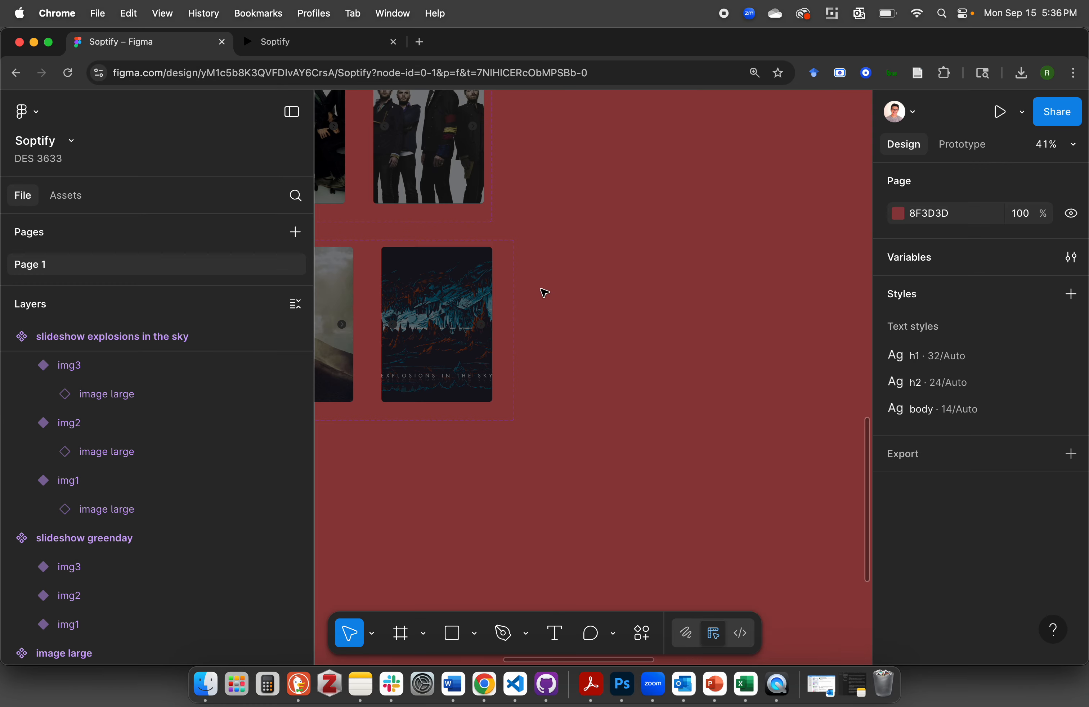
Widen the slideshow explosions in the sky set rightward and add a fourth variant from img3, placed beside it at about X 1154, Y 20
scroll(543, 292, "left", 5)
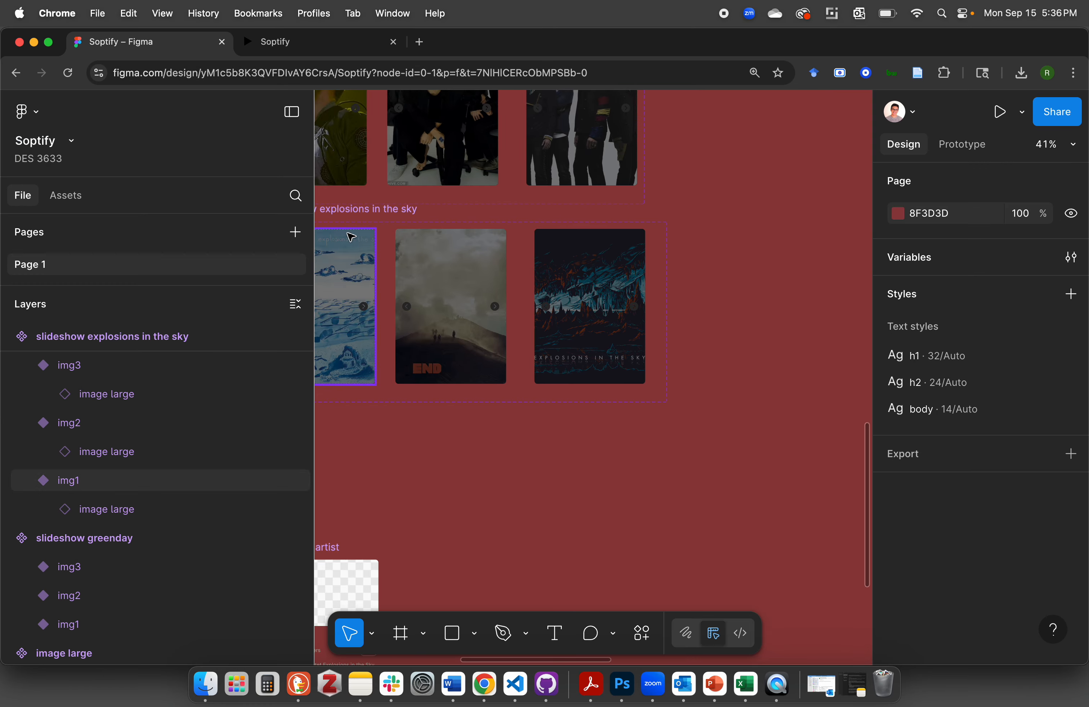
left_click(376, 211)
left_click_drag(670, 290, 813, 287)
left_click(593, 309)
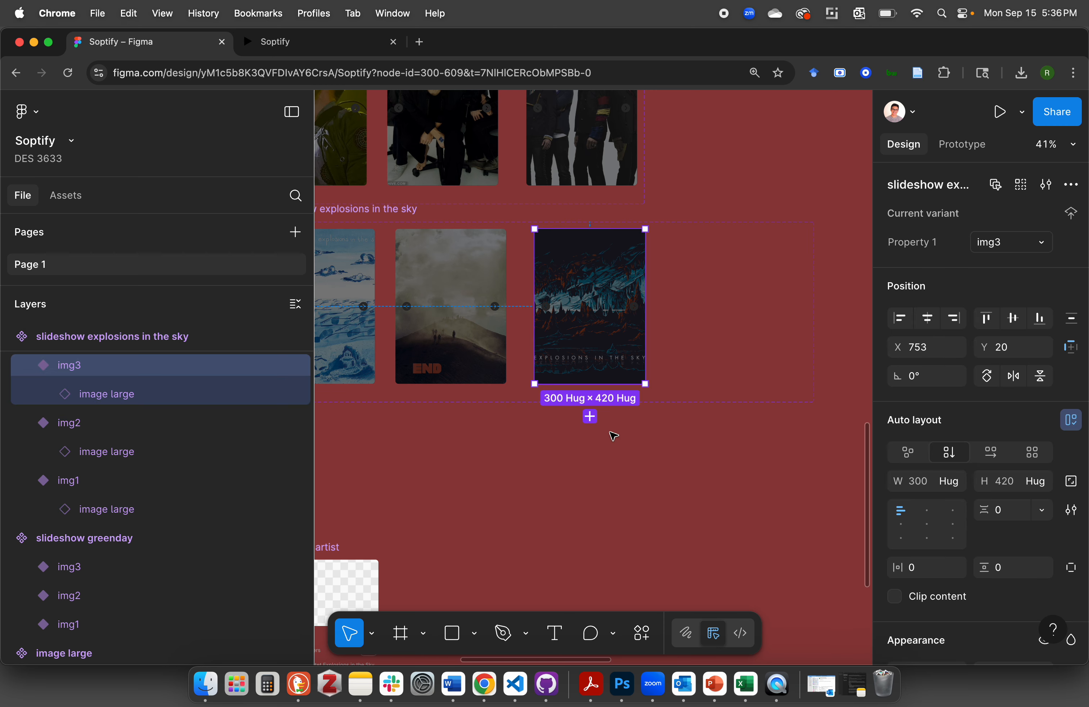
left_click(591, 418)
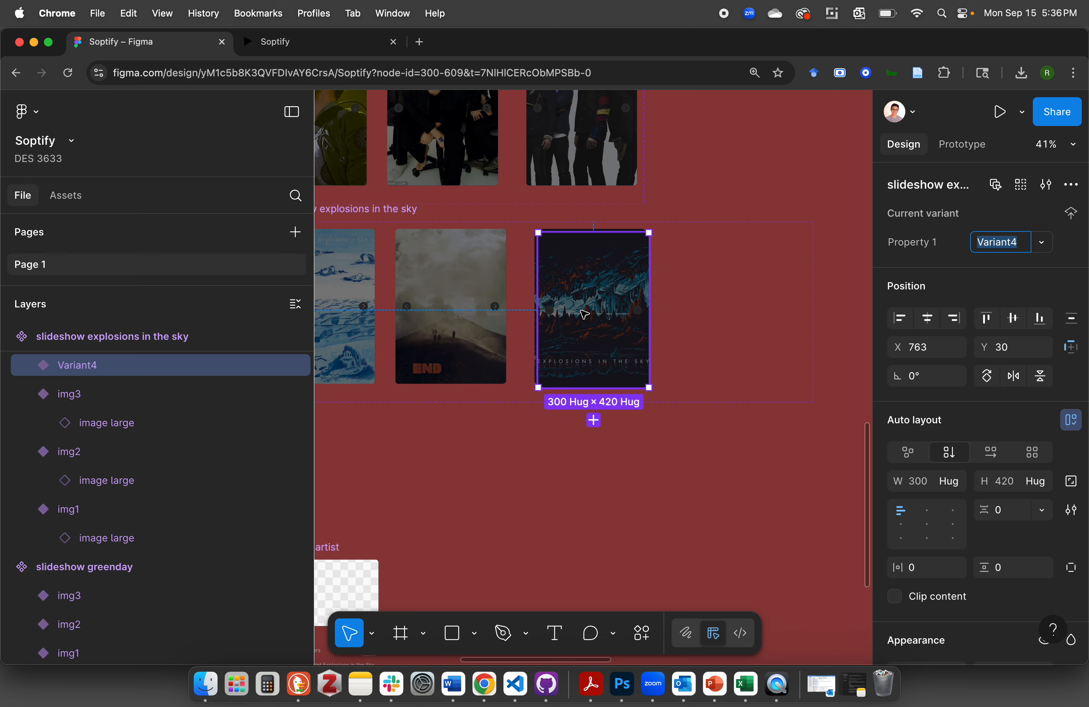
left_click_drag(584, 314, 727, 313)
left_click(685, 438)
Replace the image fill inside the new fourth variant with expinthesky4.jpg
left_click(747, 306)
left_click(747, 307)
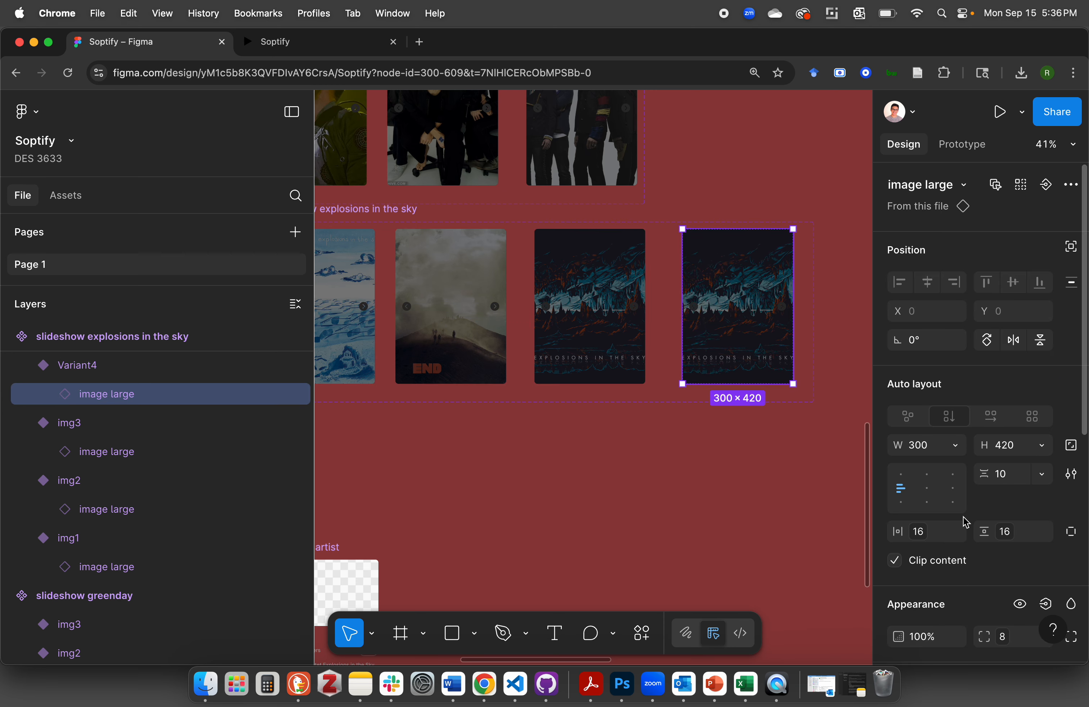
scroll(966, 522, "down", 5)
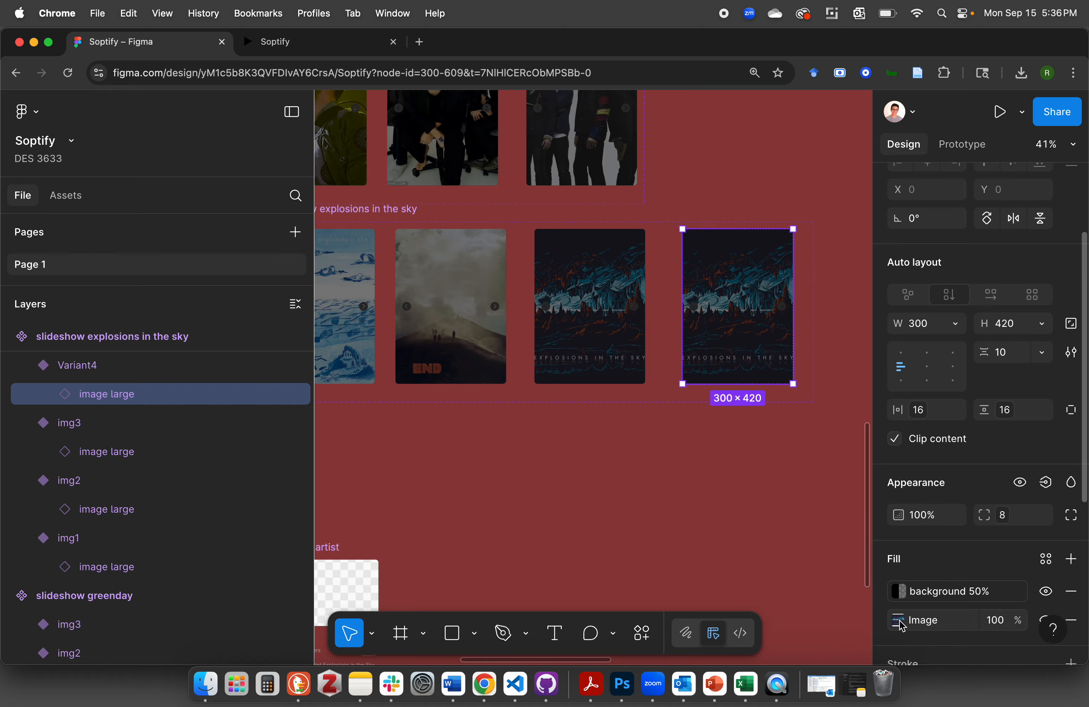
left_click(899, 621)
left_click(752, 403)
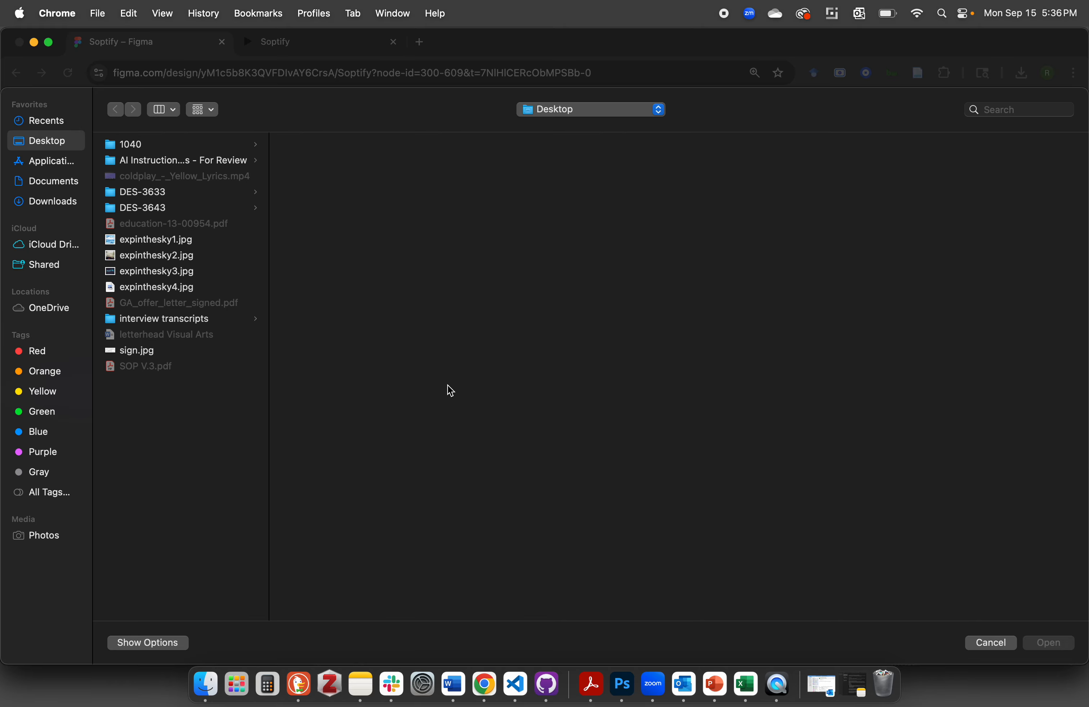
double_click(180, 287)
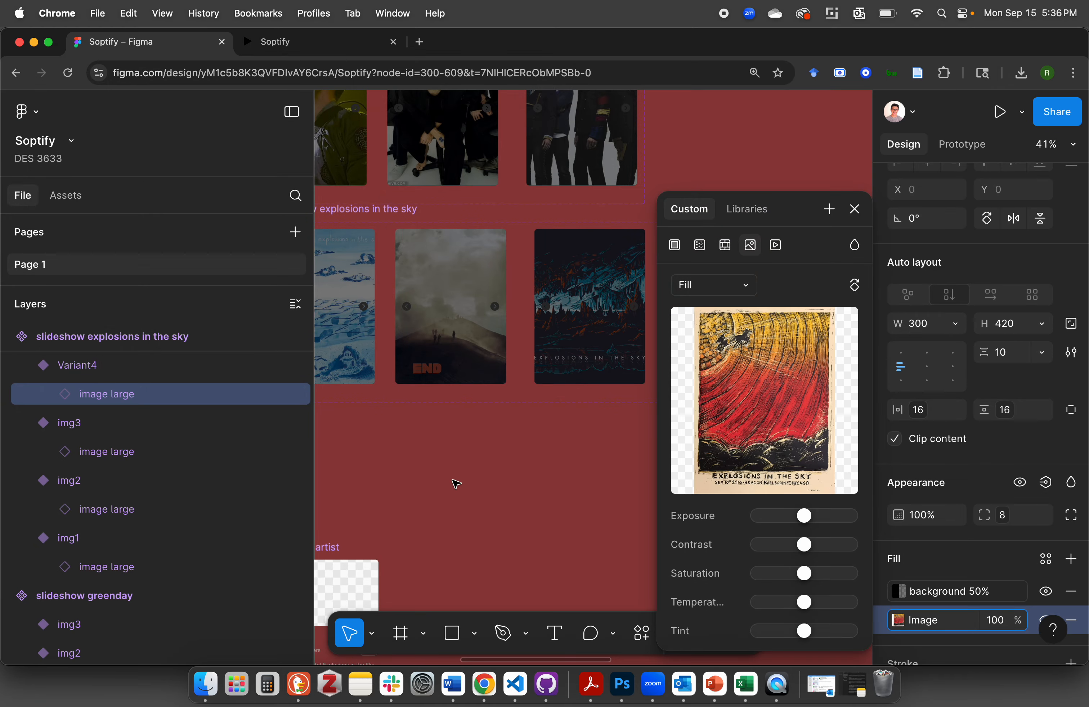
scroll(707, 505, "down", 3)
left_click(582, 474)
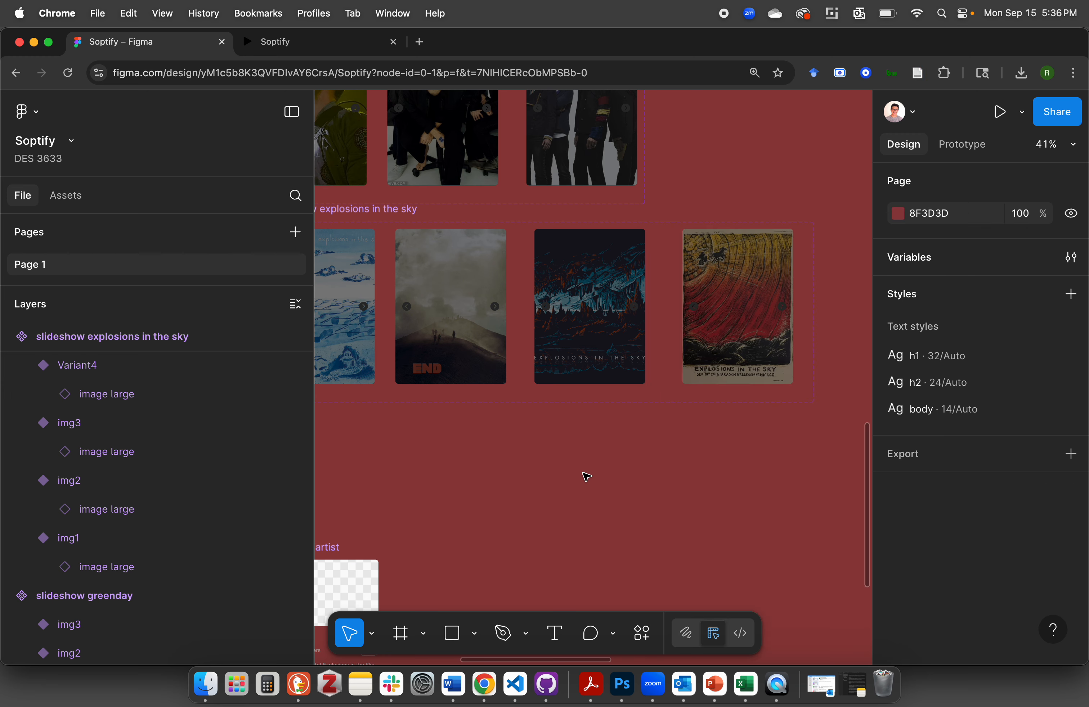
Rename the fourth variant's Property 1 value as "img 4"
scroll(774, 347, "right", 5)
left_click(606, 365)
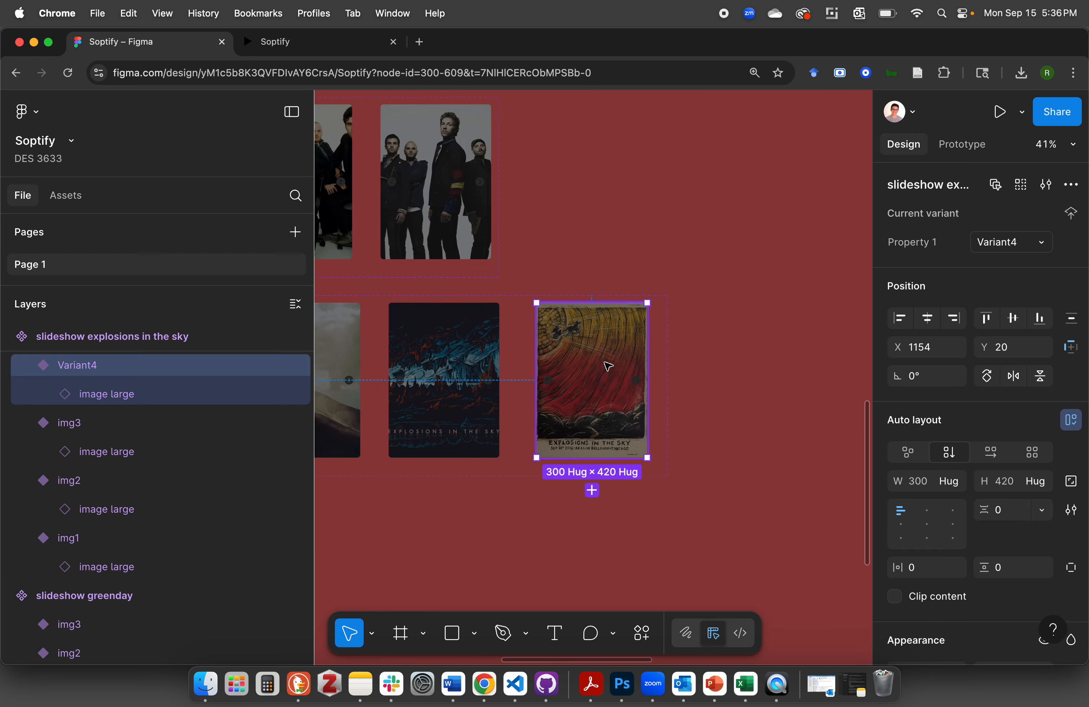
left_click(1041, 250)
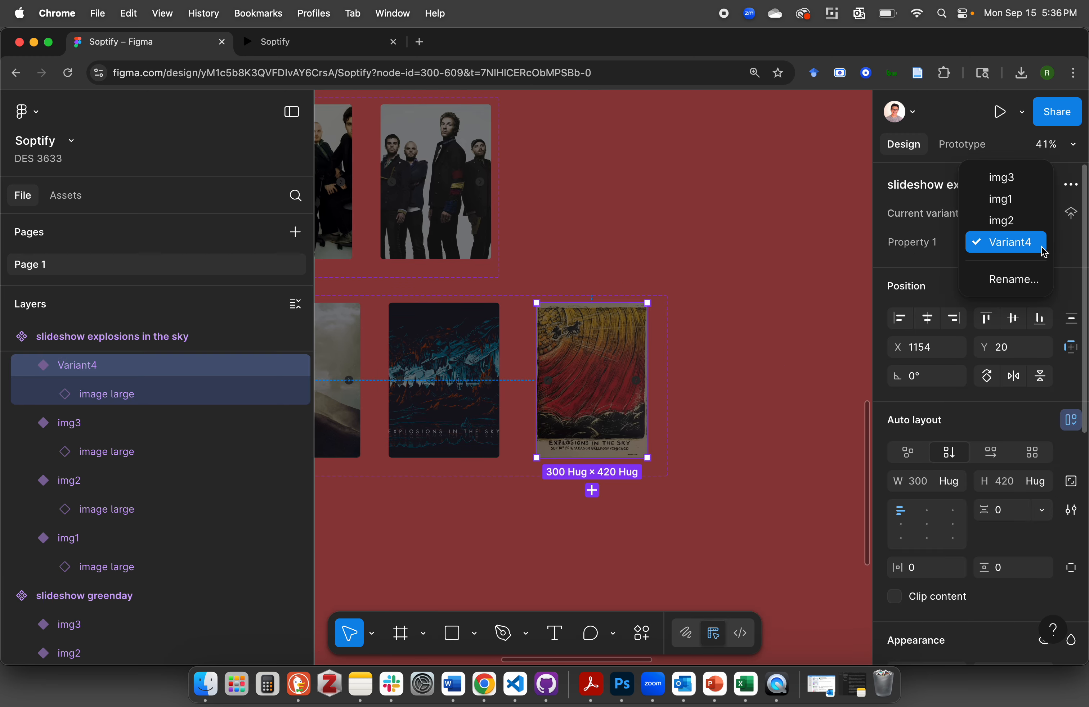
left_click(1061, 249)
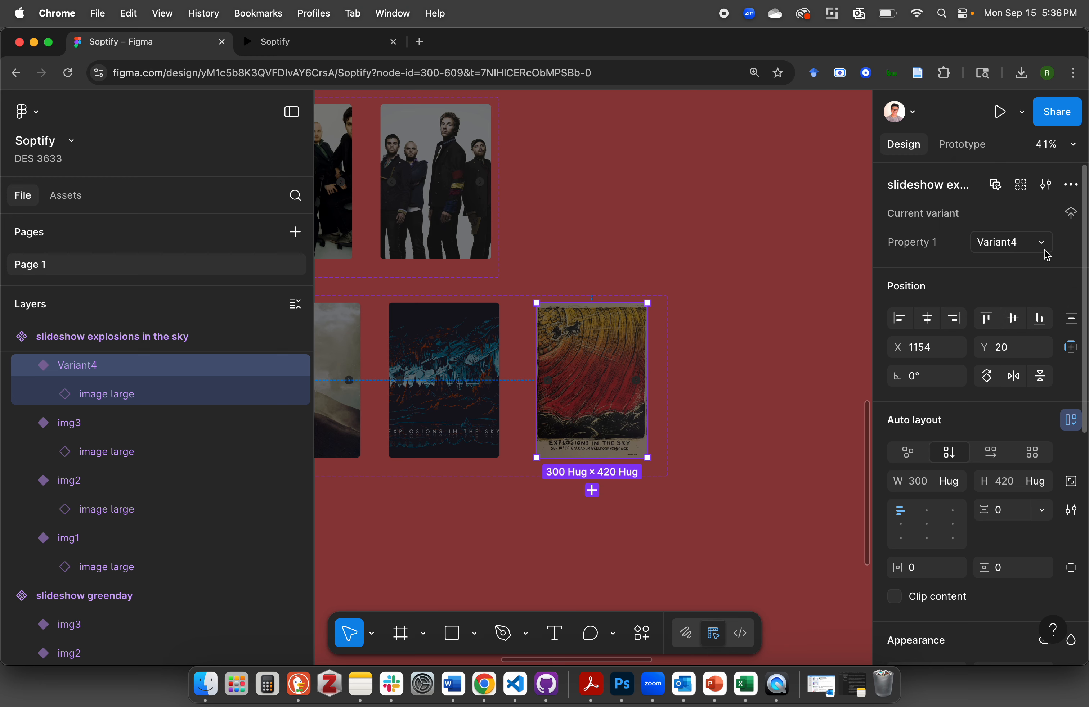
left_click(1001, 243)
double_click(1001, 243)
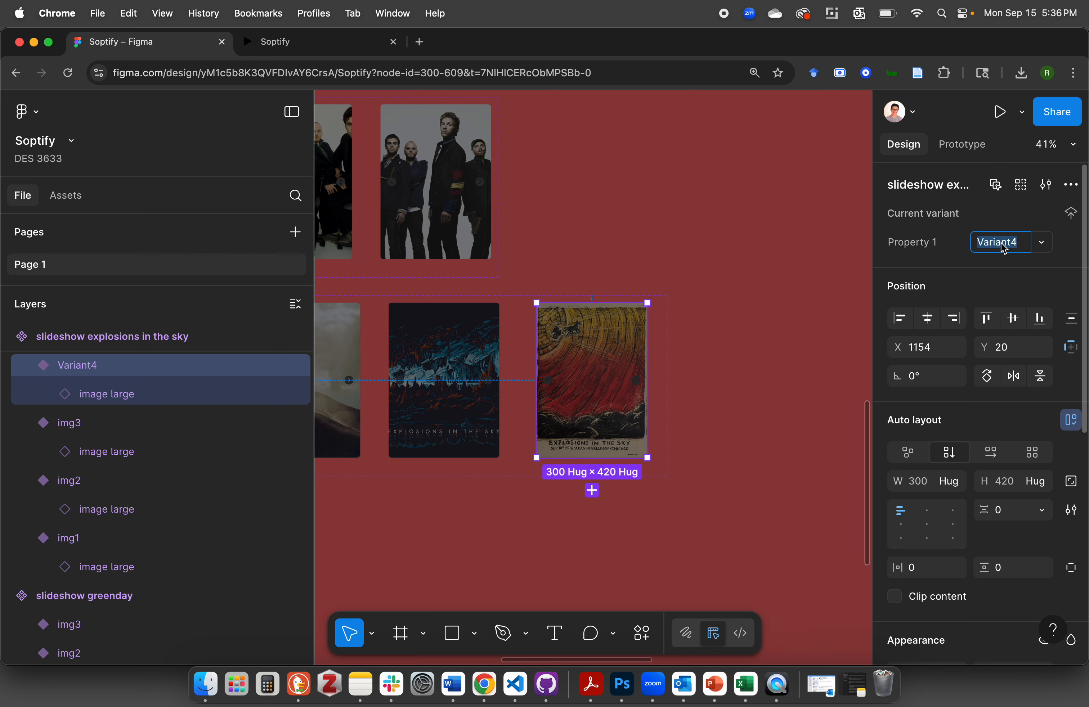
type("img 4")
key("Return")
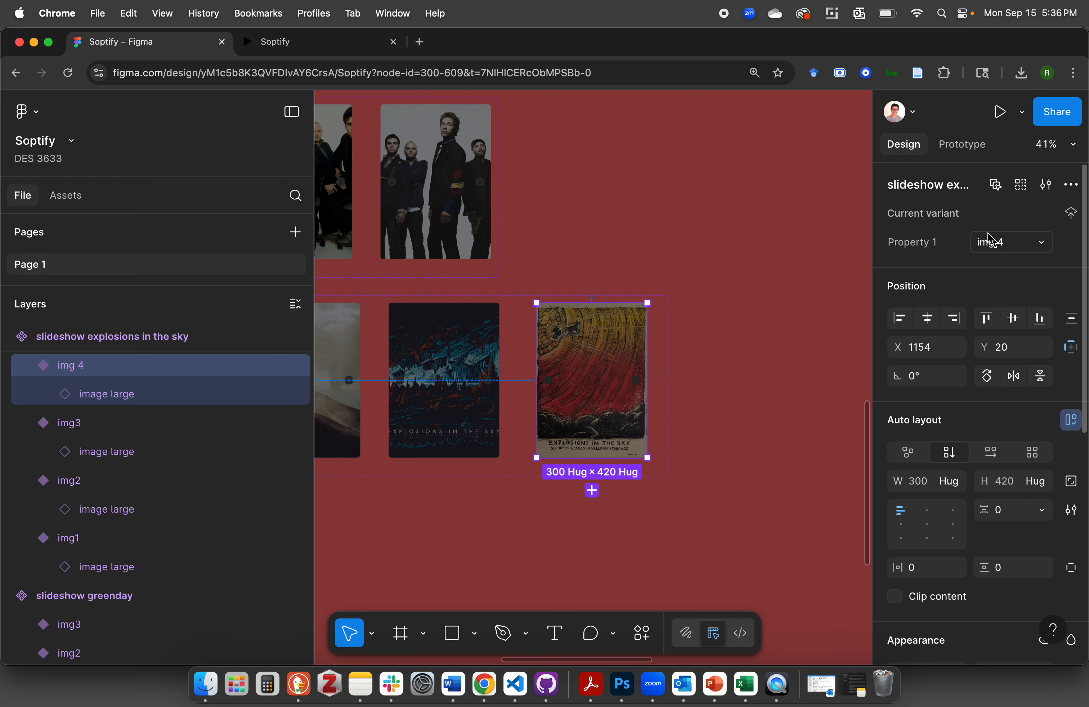
Remove the space from the fourth variant's Property 1 value so it reads "img4"
left_click(1047, 241)
left_click(1030, 245)
left_click(1002, 248)
left_click(994, 242)
key("BackSpace")
key("Return")
left_click(768, 388)
scroll(772, 390, "left", 3)
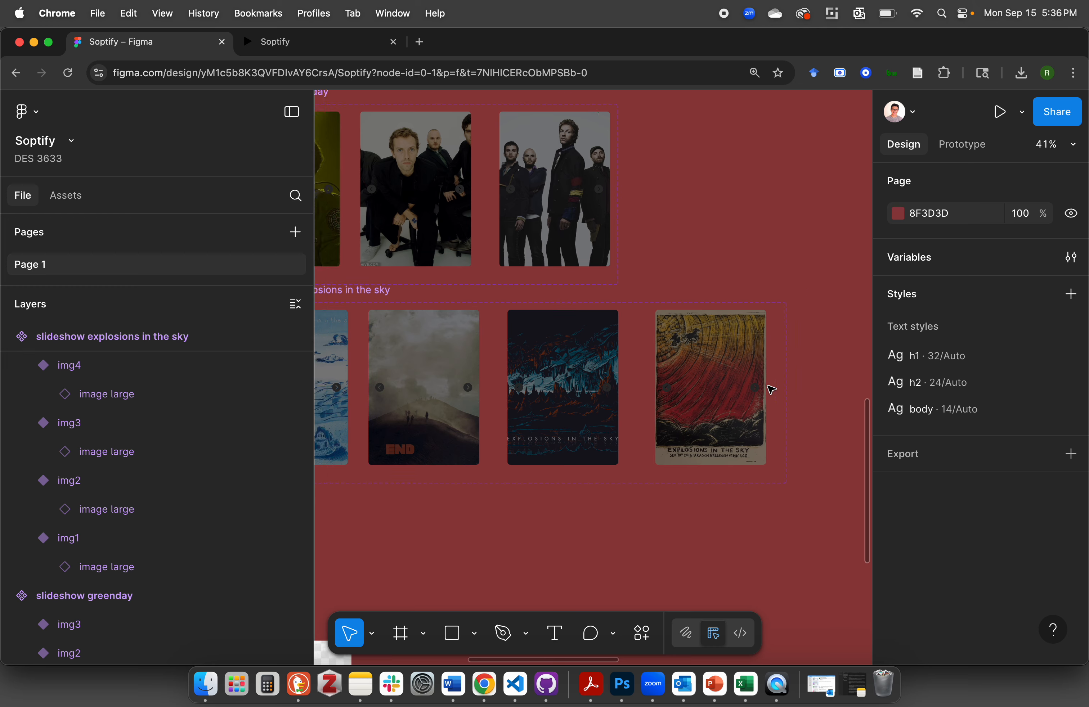
scroll(771, 389, "down", 3)
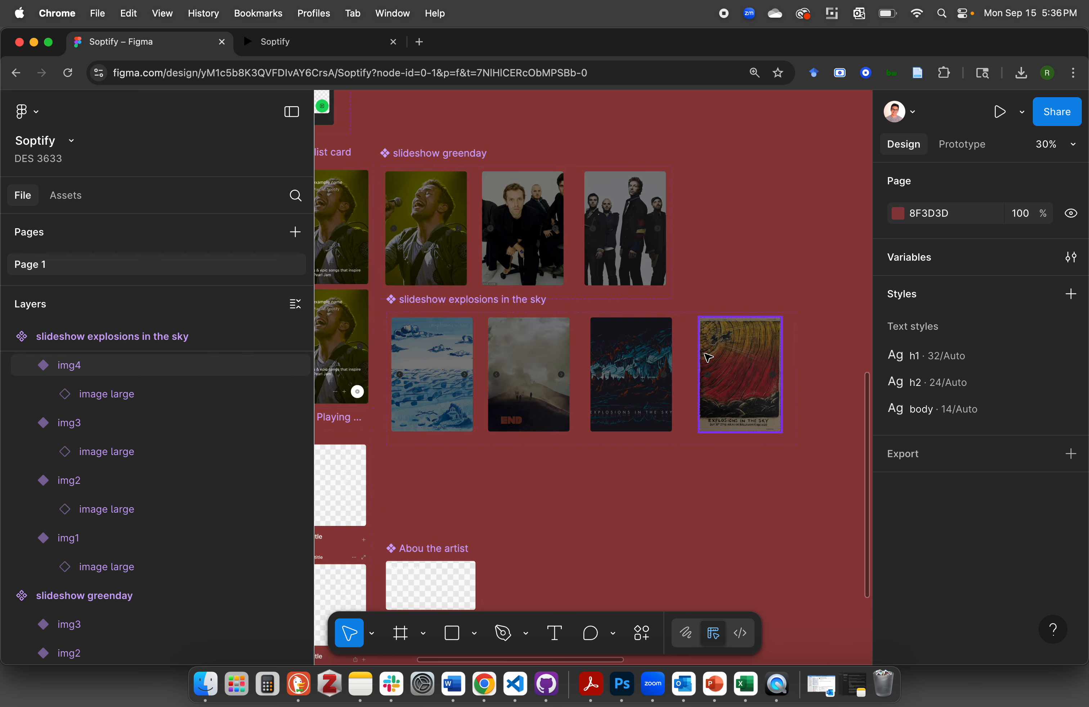
scroll(725, 379, "up", 4)
scroll(727, 380, "down", 2)
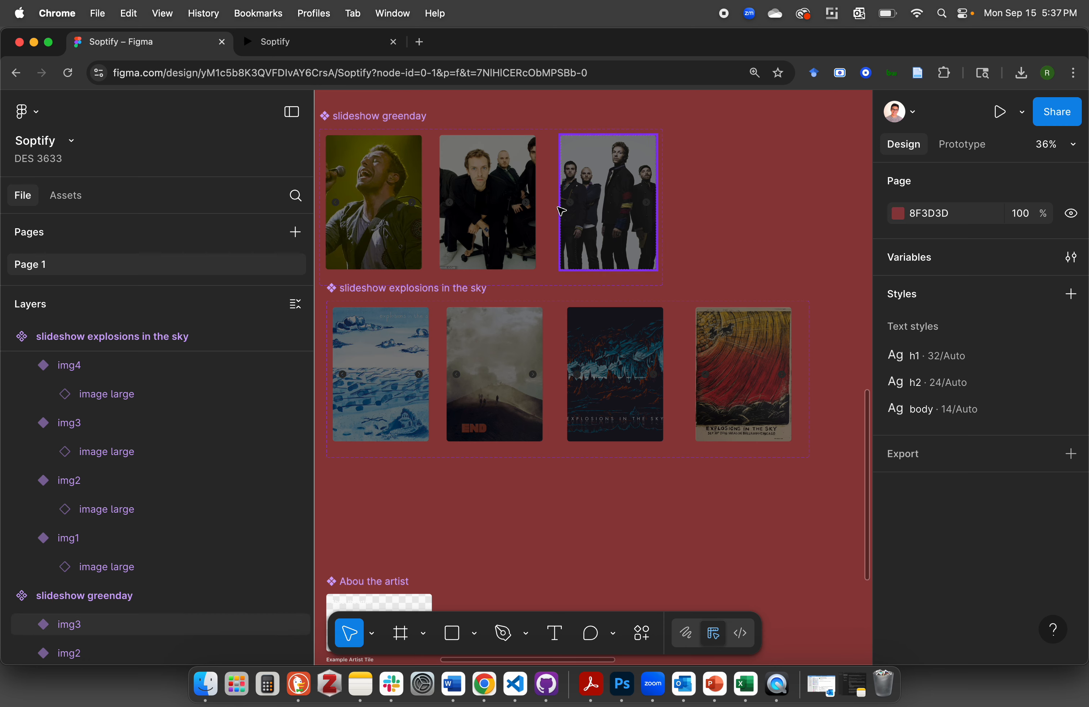
Switch to prototyping mode and examine the arrow connections between the third and fourth variants of slideshow explosions in the sky
left_click(626, 352)
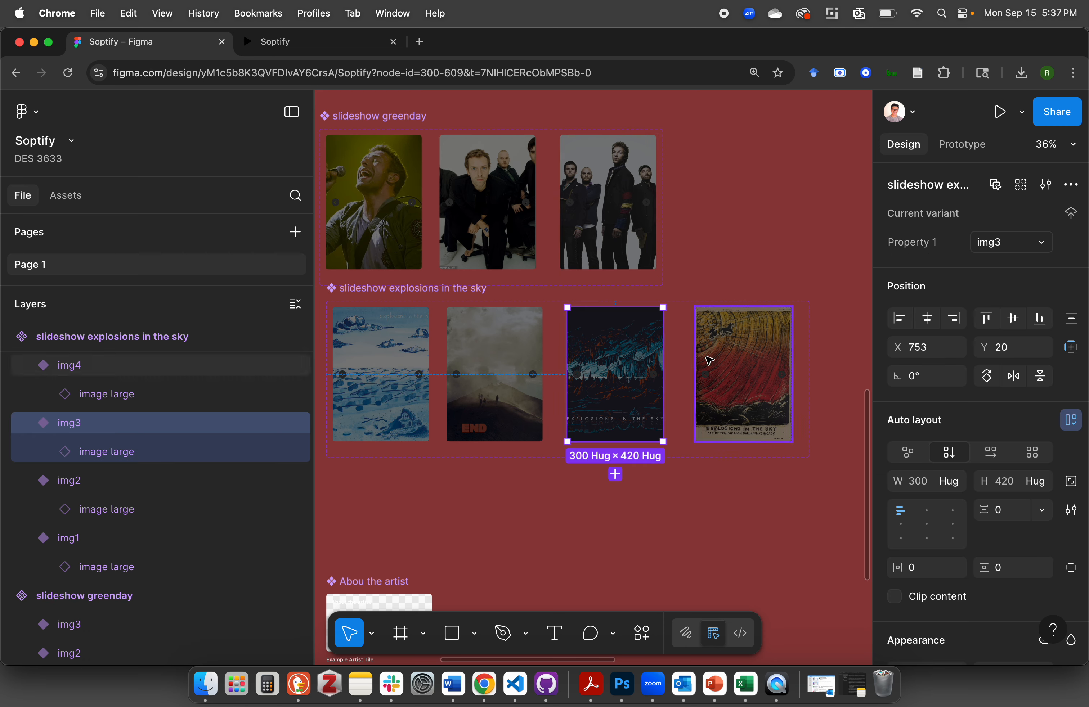
left_click(709, 361)
left_click(732, 257)
left_click(963, 145)
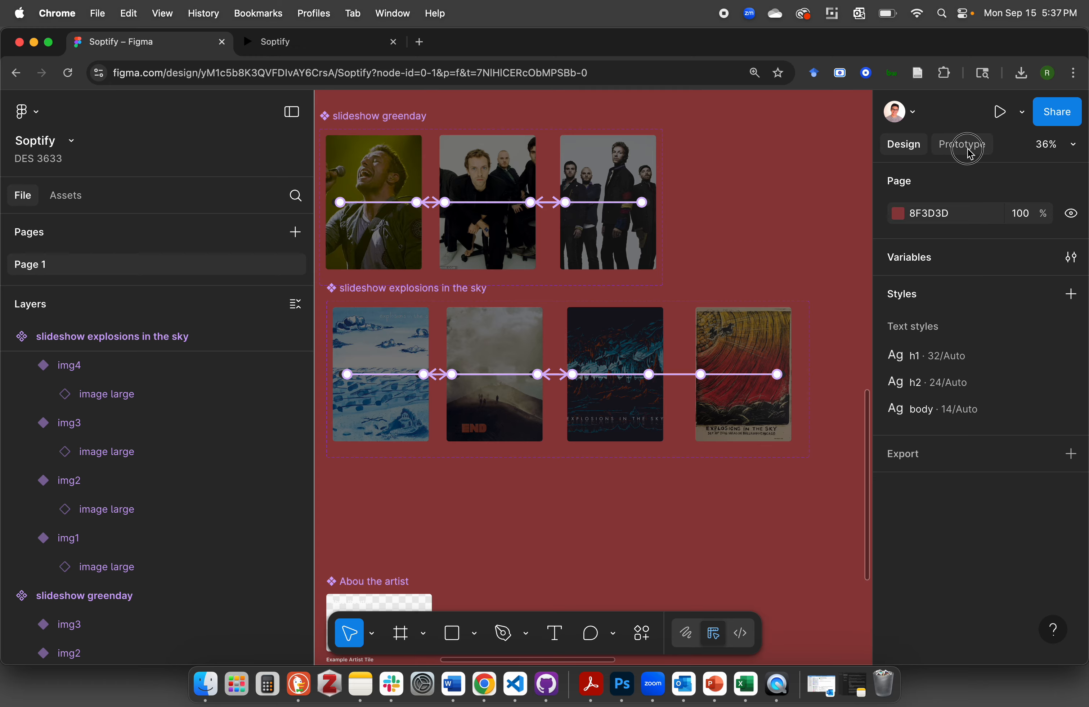
scroll(760, 368, "up", 5)
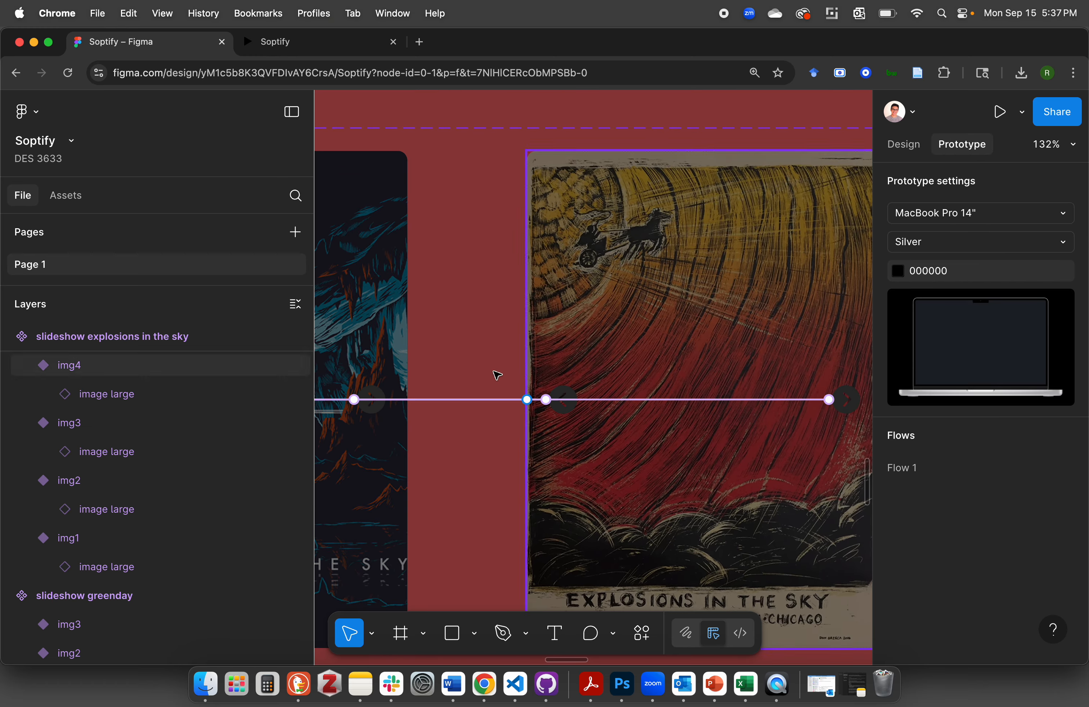
scroll(483, 333, "down", 3)
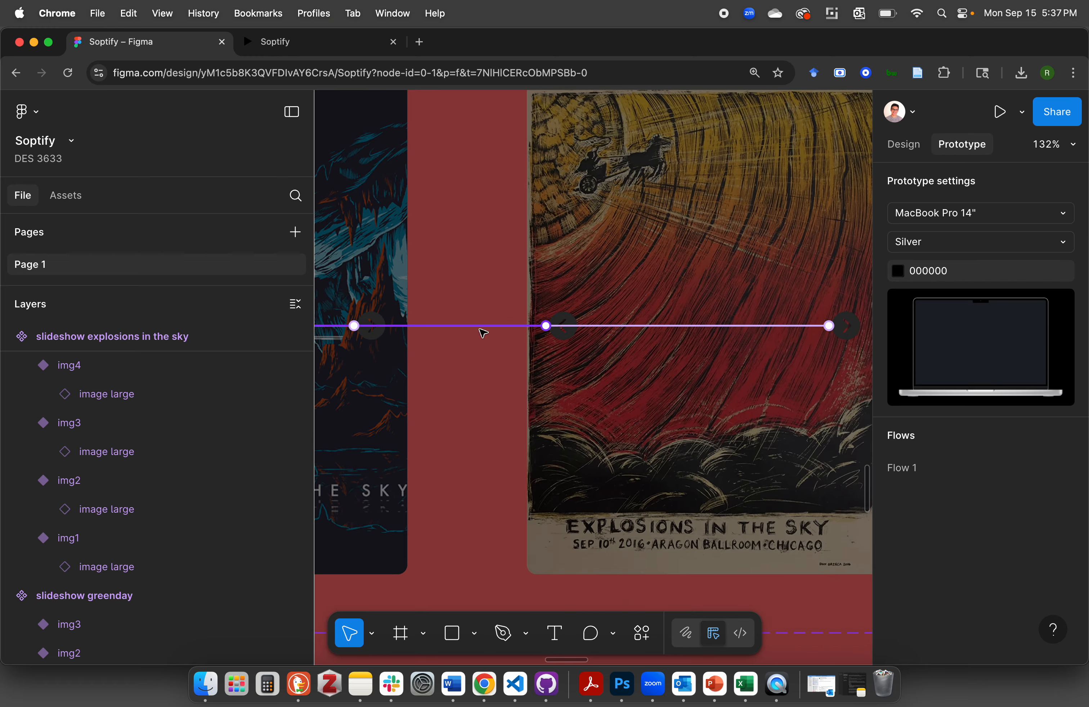
scroll(483, 333, "down", 2)
scroll(482, 333, "left", 4)
scroll(483, 333, "right", 2)
scroll(483, 333, "up", 2)
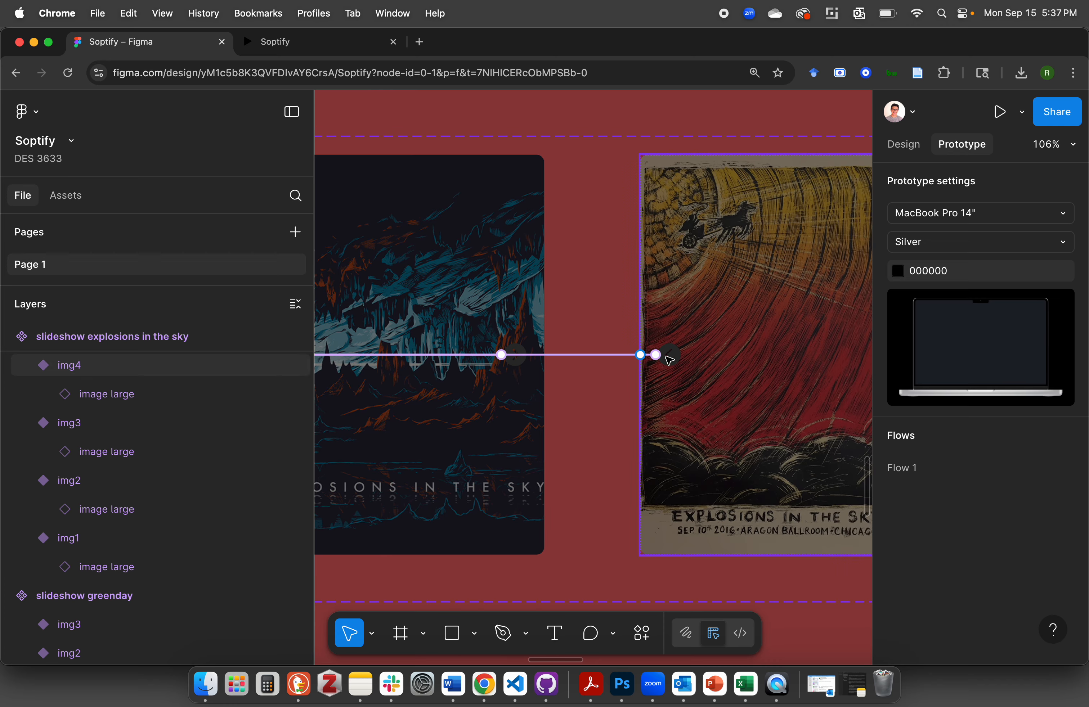
scroll(675, 361, "down", 2)
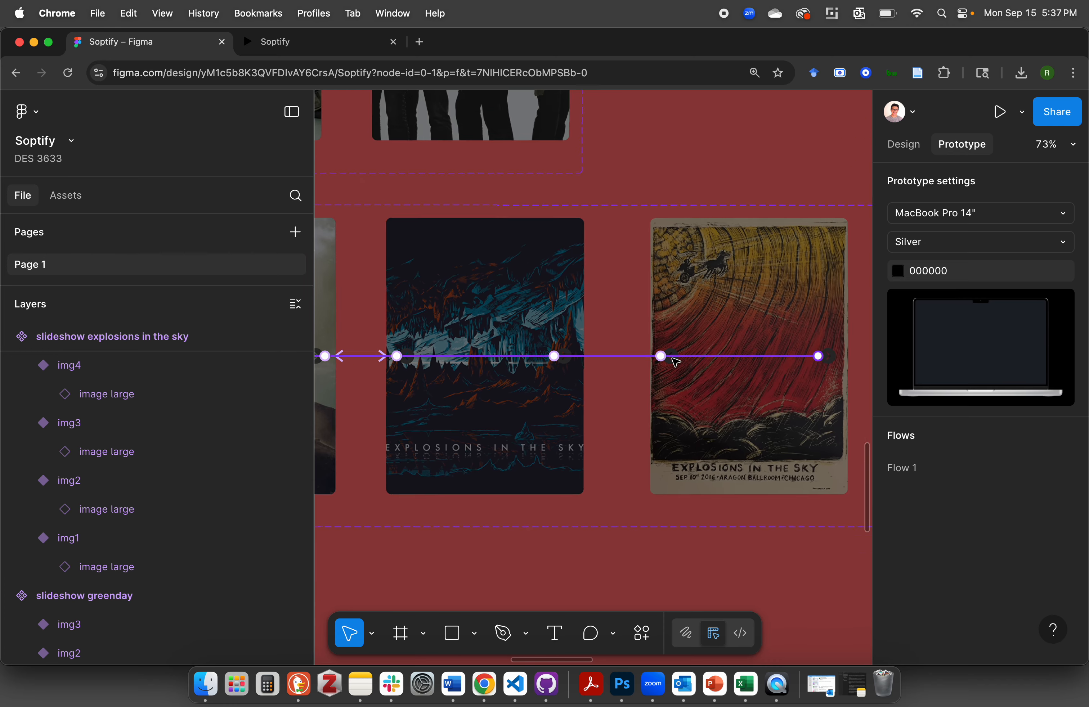
scroll(675, 358, "up", 5)
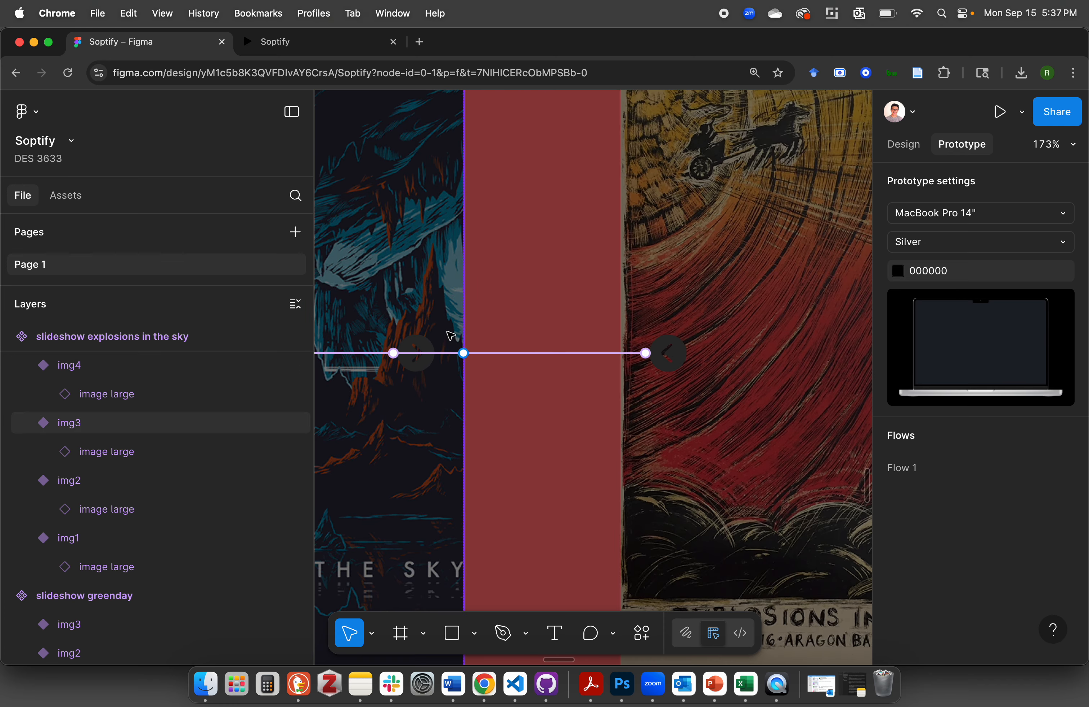
Redirect the click interaction of the fourth variant's back arrow to img3
left_click(649, 355)
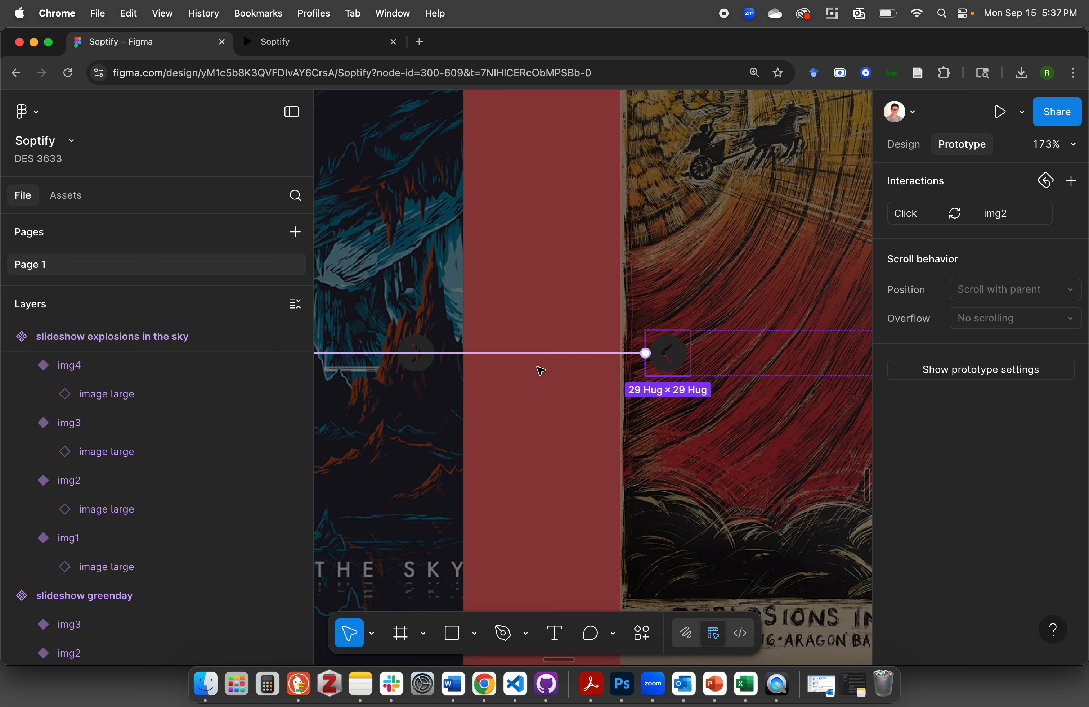
scroll(530, 373, "down", 3)
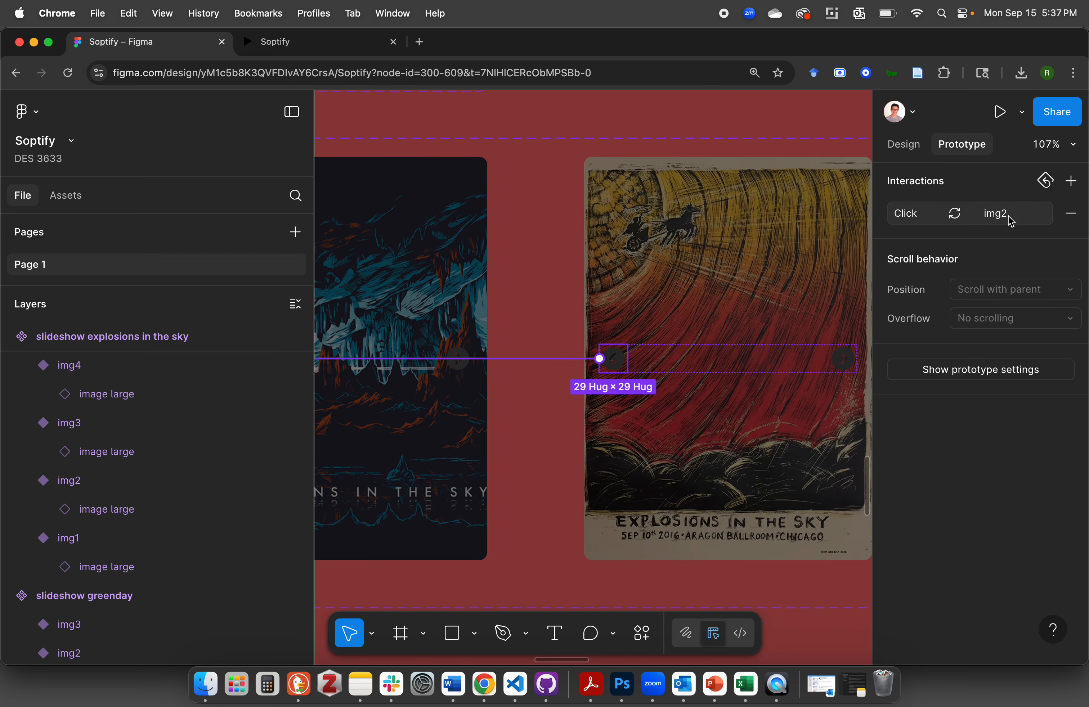
scroll(506, 479, "left", 10)
scroll(507, 479, "down", 3)
scroll(506, 479, "right", 7)
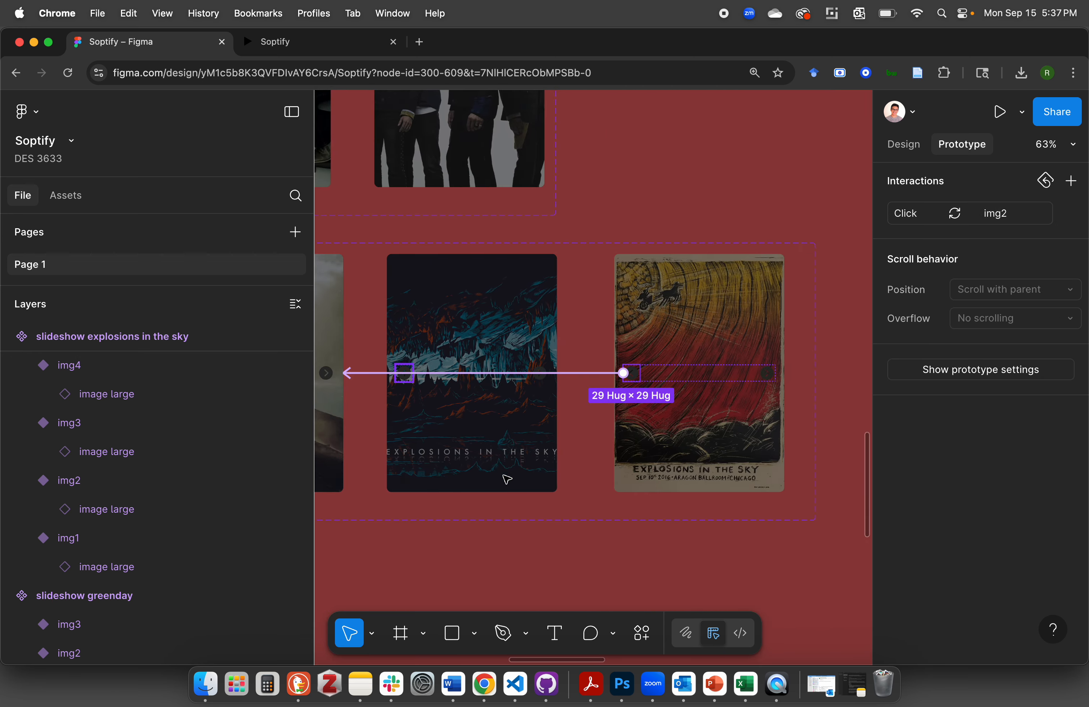
left_click_drag(350, 377, 542, 373)
left_click(614, 314)
Redirect the click interaction of the third variant's forward arrow to img4
scroll(615, 321, "up", 3)
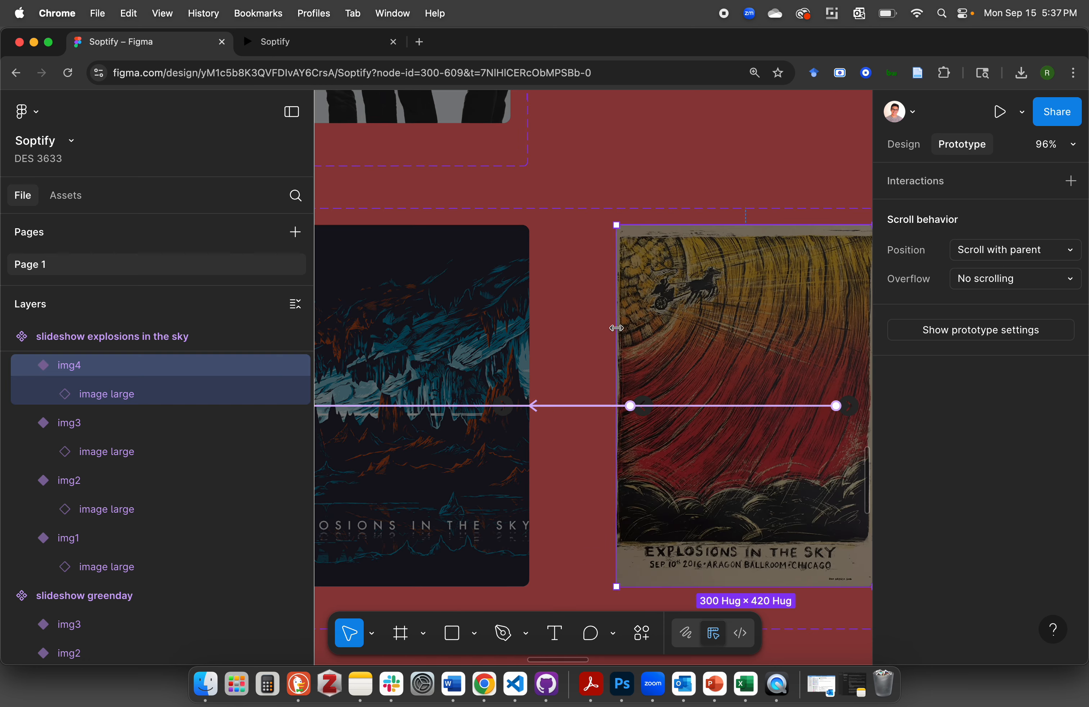
left_click(569, 330)
left_click(508, 407)
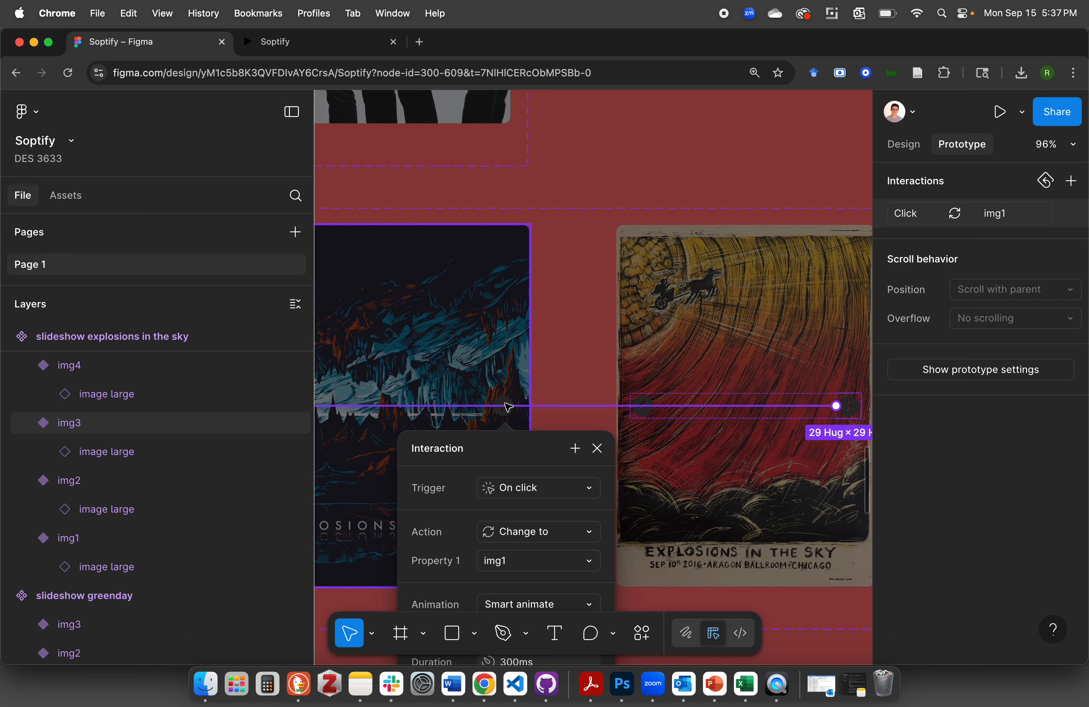
scroll(508, 406, "up", 5)
left_click(509, 402)
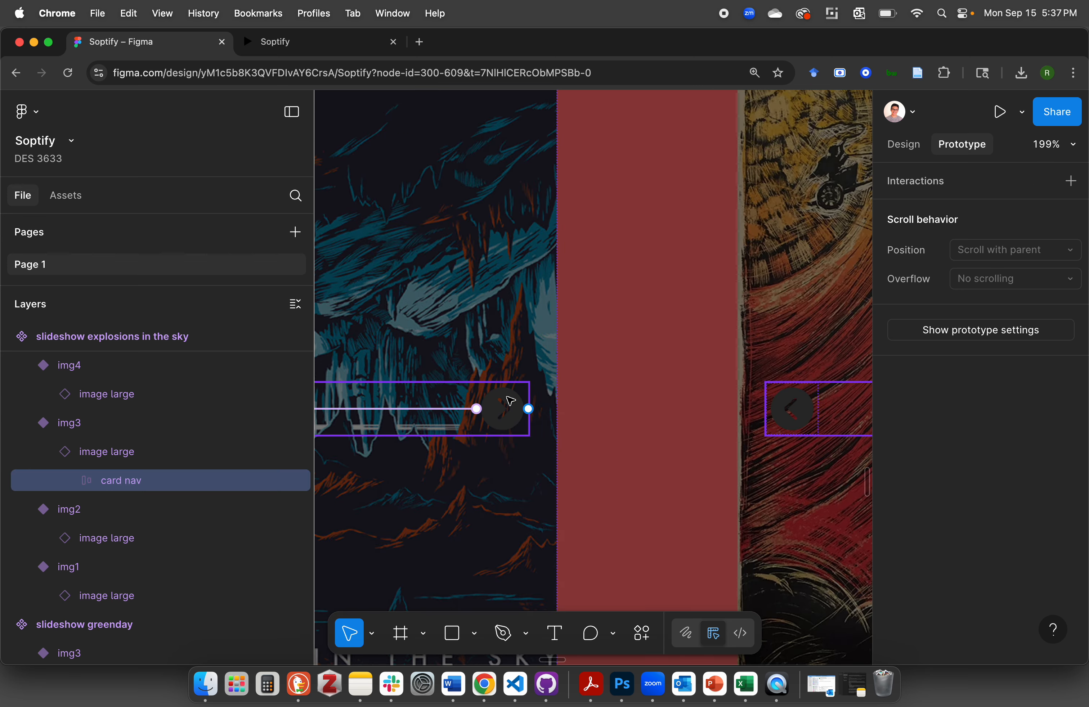
scroll(509, 400, "down", 6)
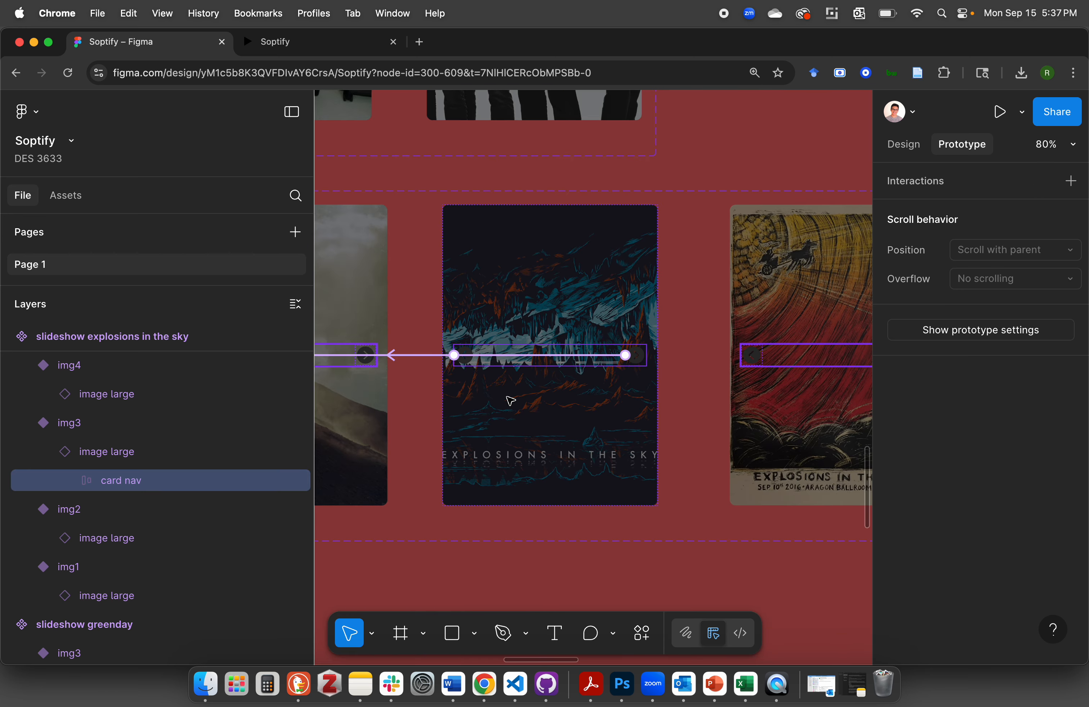
scroll(521, 389, "down", 4)
scroll(522, 389, "left", 3)
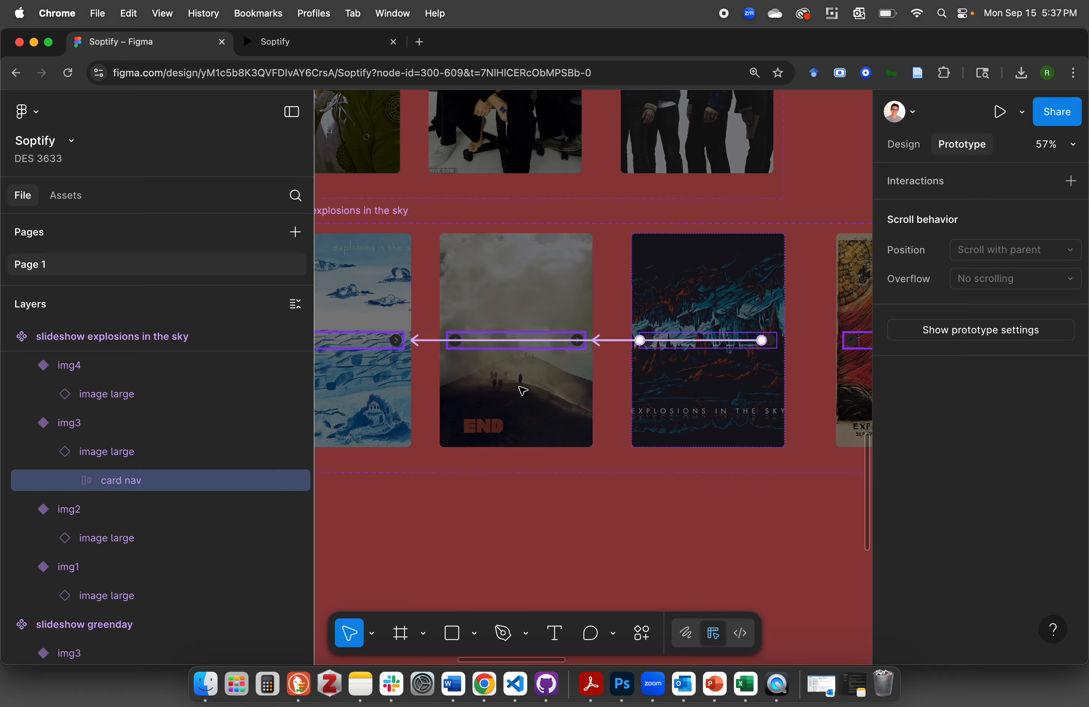
left_click_drag(464, 344, 685, 334)
left_click(553, 366)
scroll(584, 340, "up", 5)
scroll(584, 340, "down", 3)
scroll(584, 340, "right", 1)
scroll(584, 340, "up", 1)
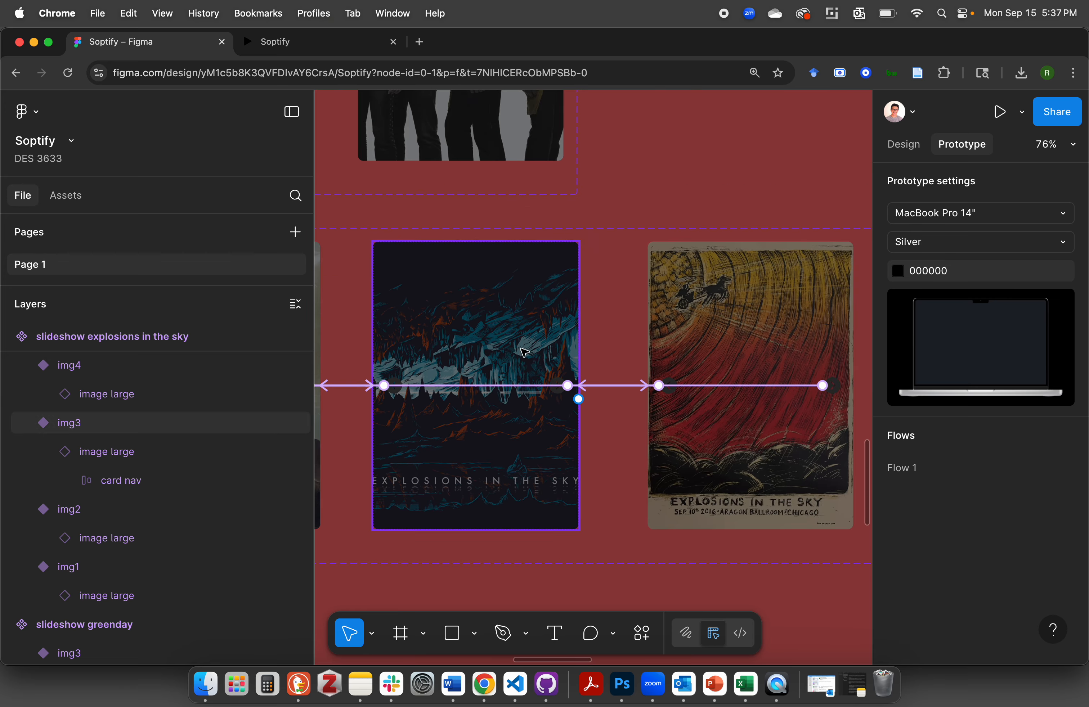
Move the img1 and img3 variants slightly down within the slideshow explosions in the sky set to stagger the cards
scroll(563, 418, "down", 3)
scroll(563, 418, "down", 3)
scroll(563, 418, "left", 5)
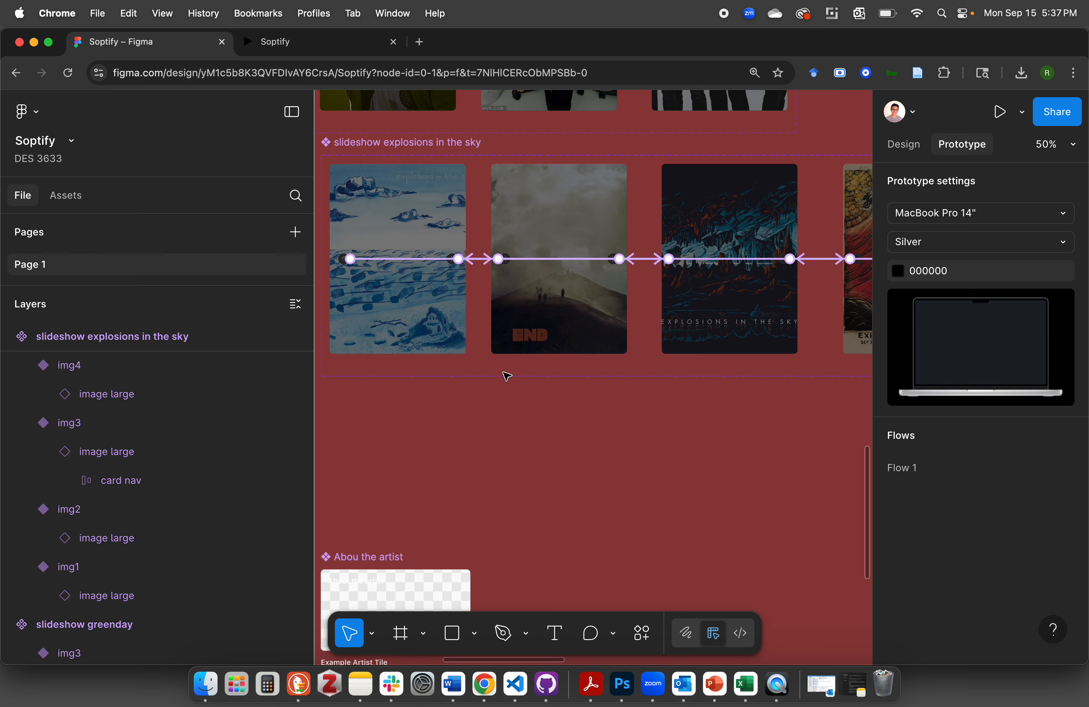
left_click(413, 336)
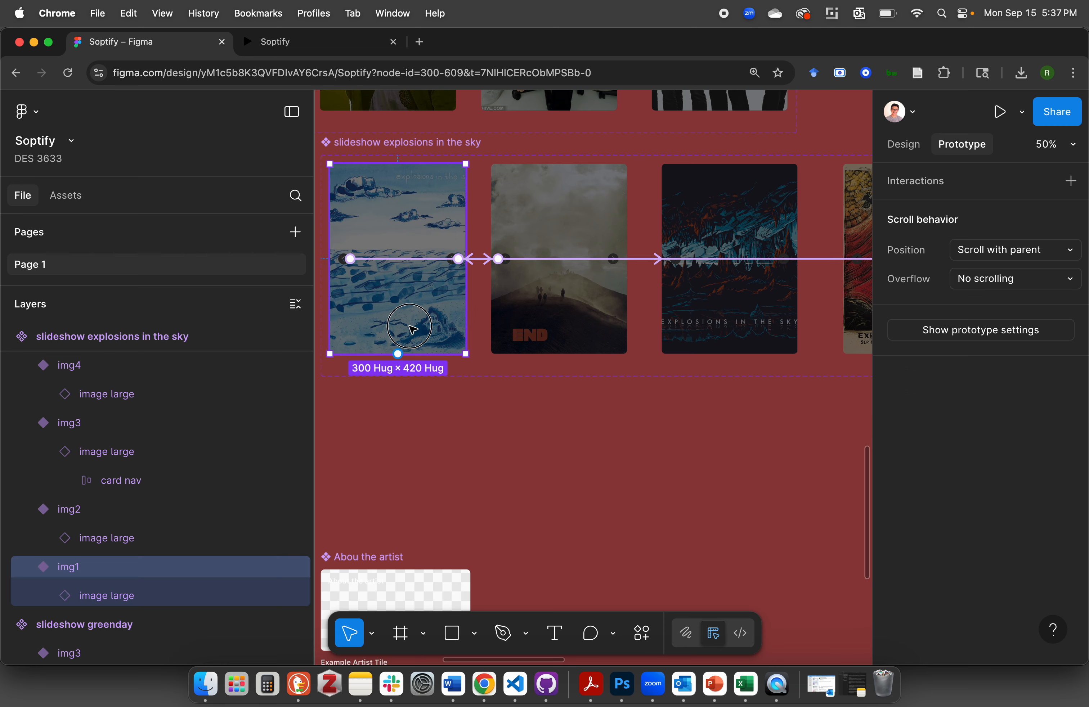
left_click_drag(413, 335, 412, 359)
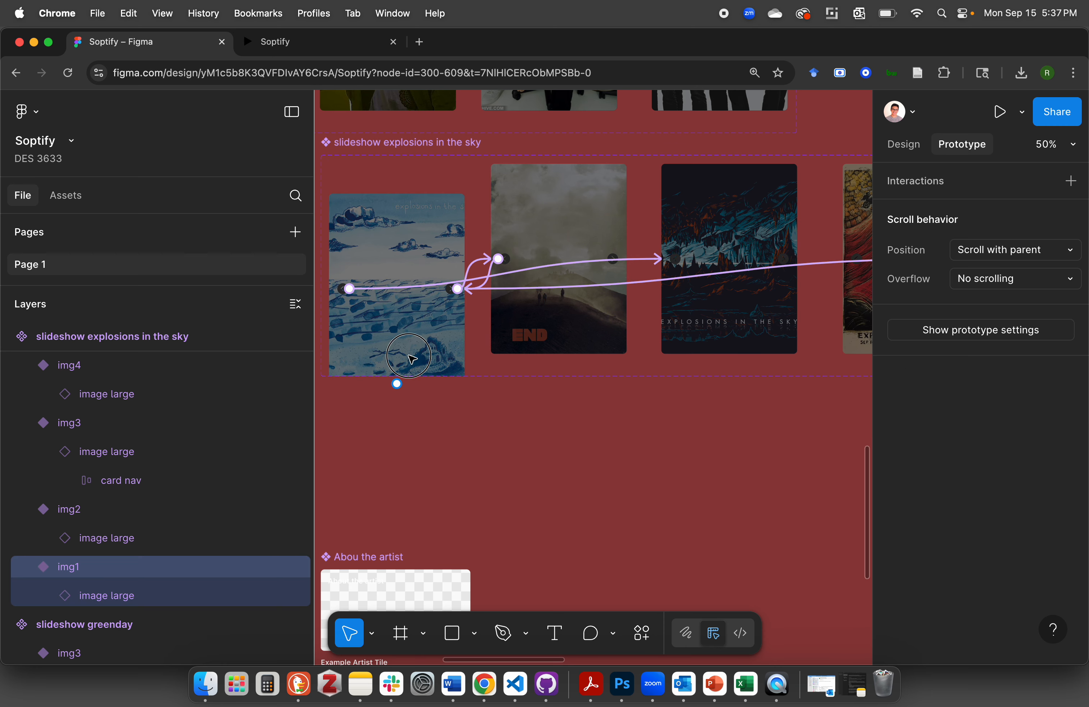
left_click(729, 250)
left_click_drag(727, 247, 726, 286)
scroll(659, 305, "right", 5)
scroll(659, 305, "up", 1)
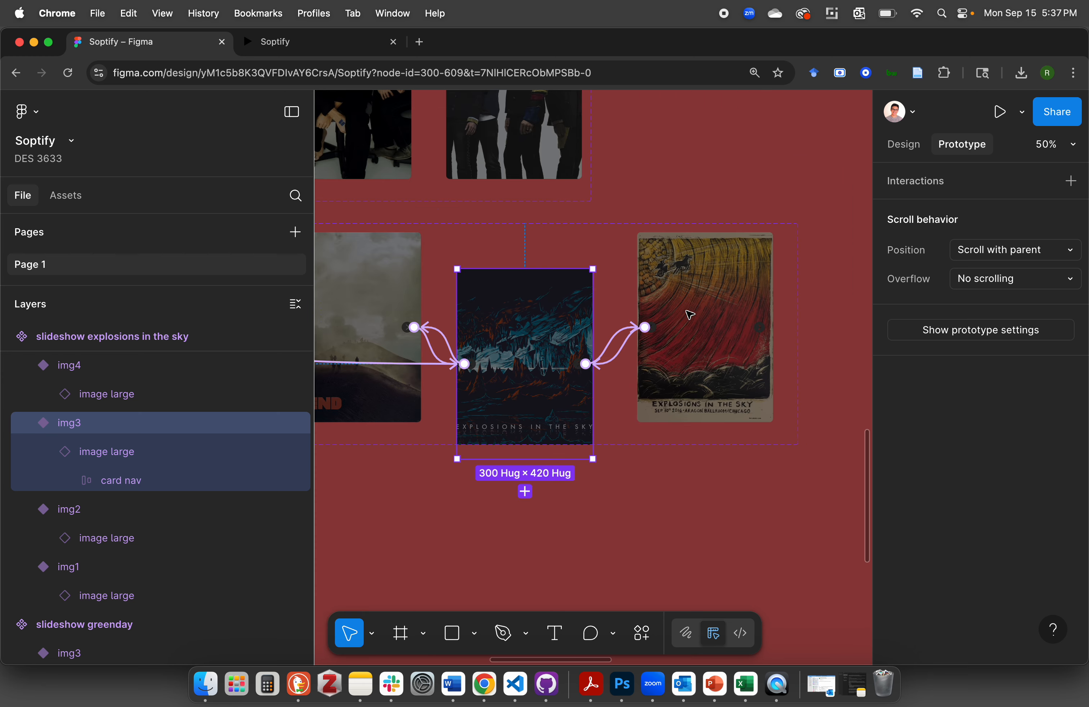
left_click(787, 323)
Extend the lower edge of the slideshow explosions in the sky set so it encloses the shifted variants
scroll(788, 323, "left", 10)
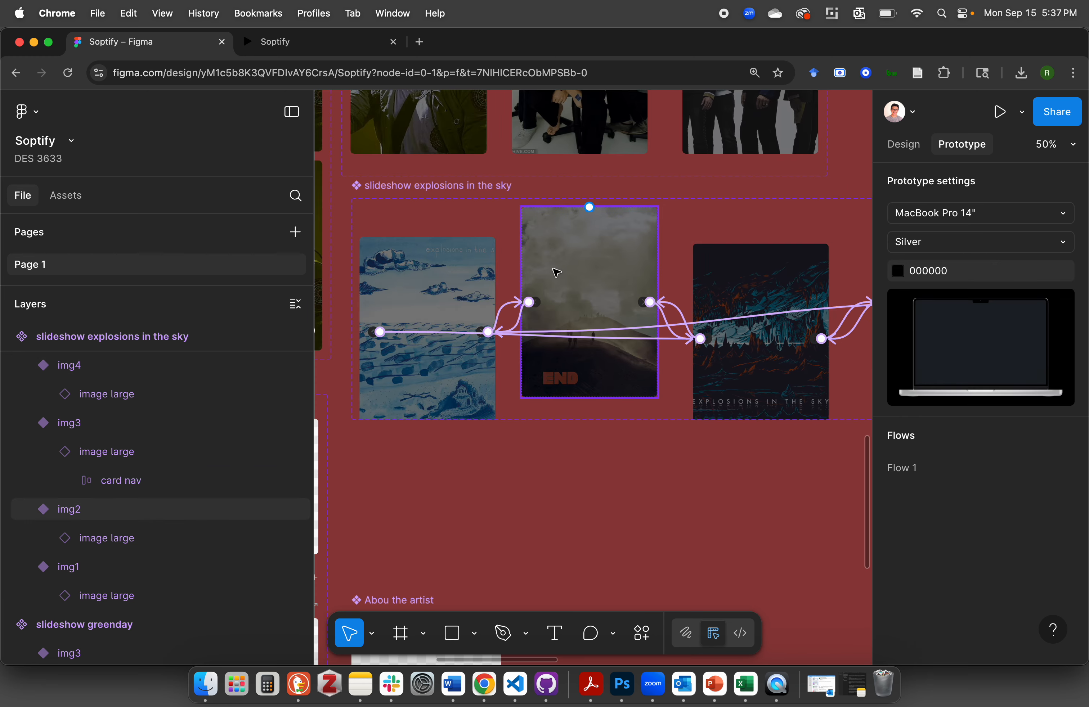
left_click(381, 184)
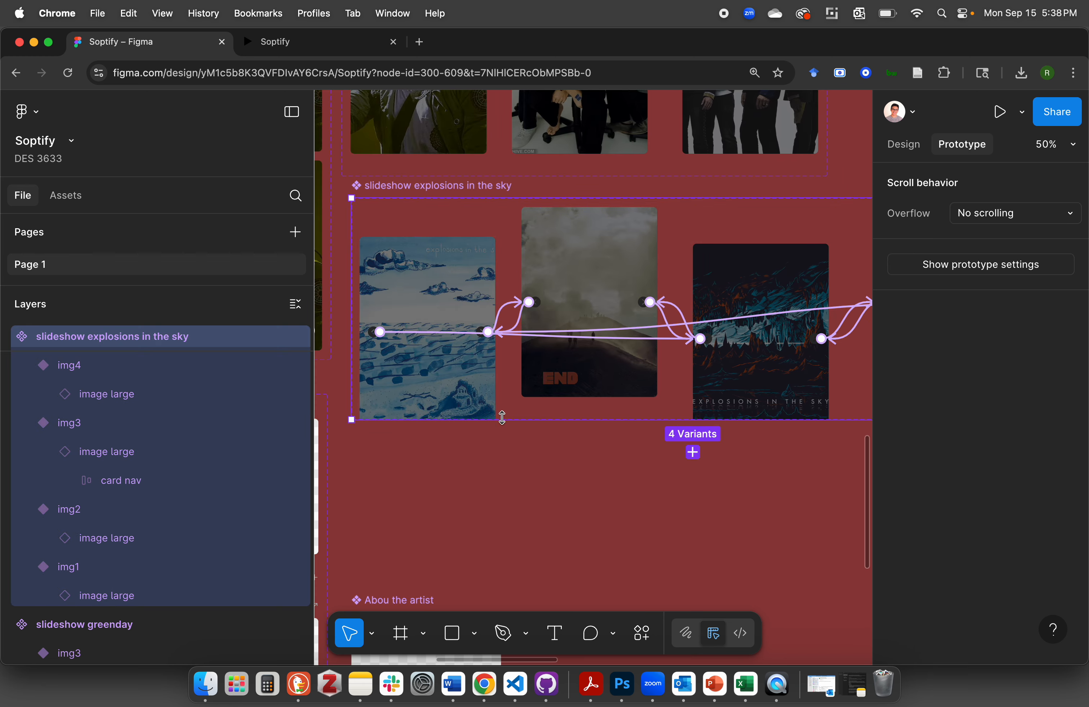
left_click_drag(508, 419, 508, 454)
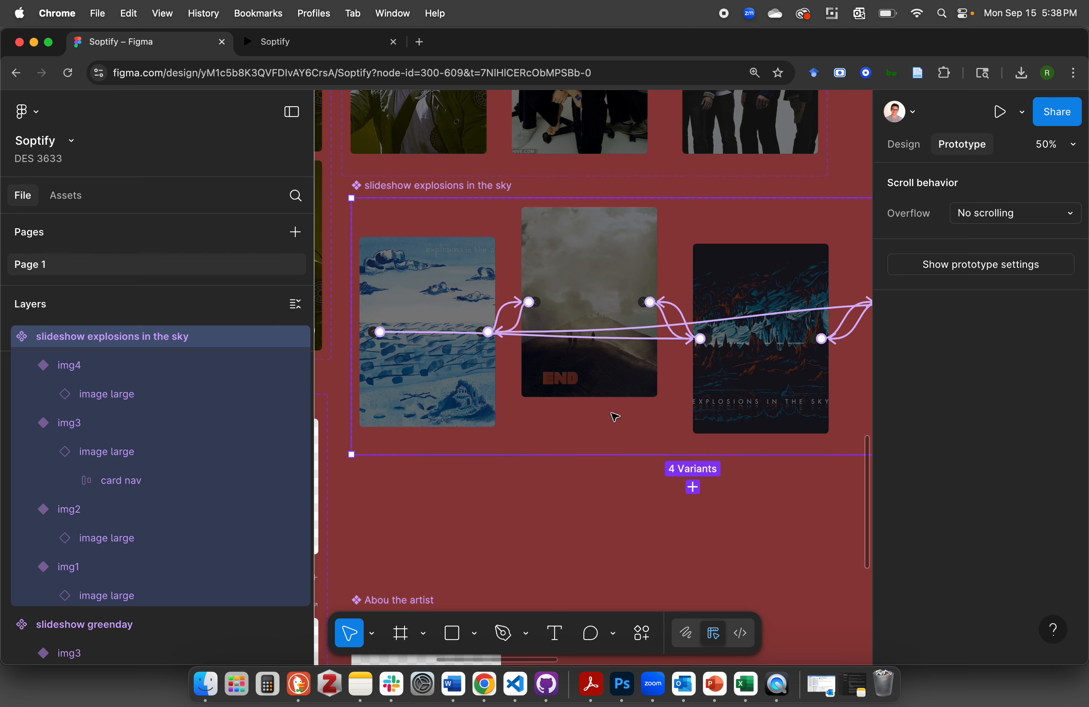
Move img1 and img3 further down inside the enlarged set to separate the overlapping connection lines
scroll(613, 413, "right", 3)
scroll(612, 413, "up", 2)
scroll(465, 389, "down", 2)
scroll(464, 389, "left", 3)
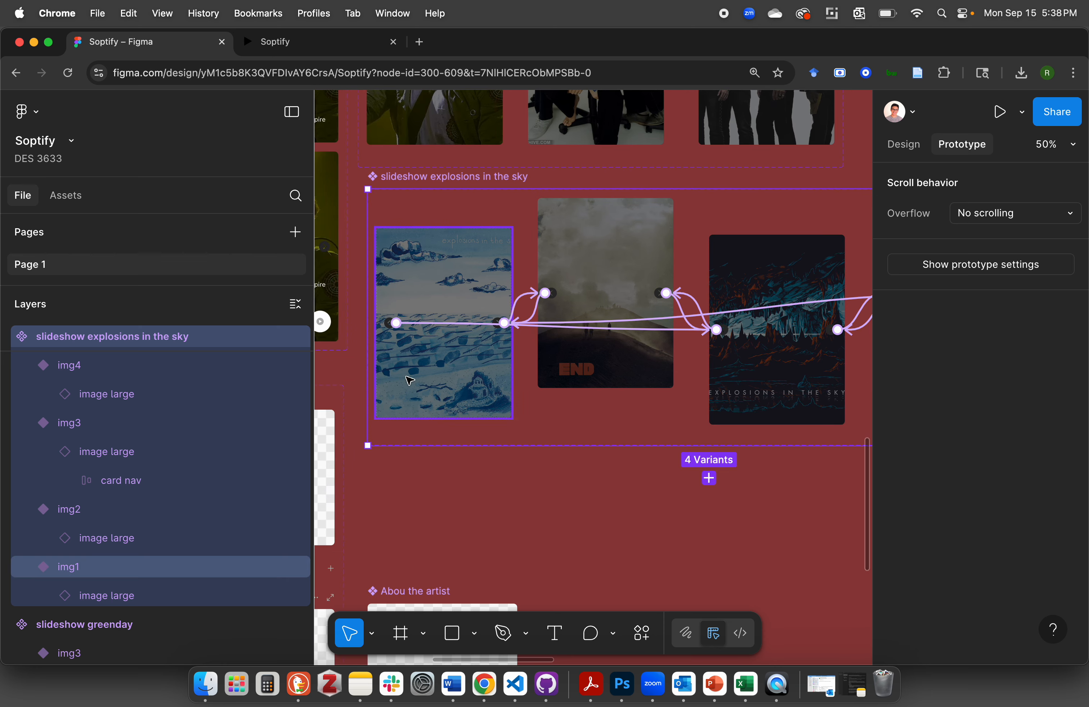
left_click(409, 378)
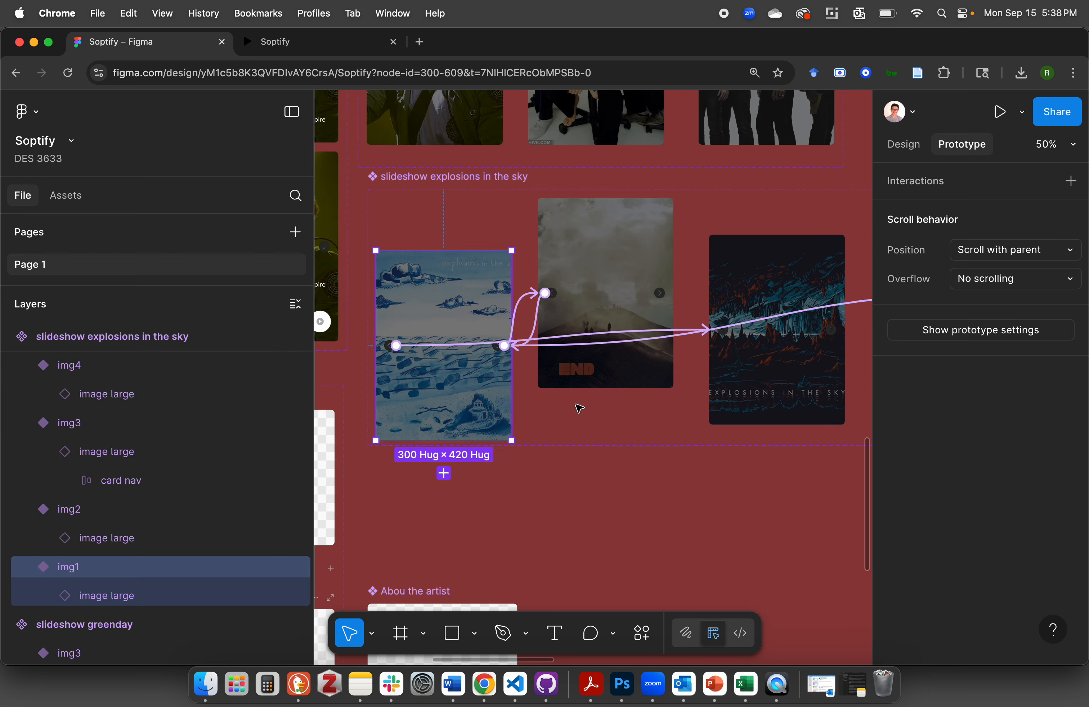
scroll(577, 406, "right", 3)
scroll(576, 406, "down", 2)
left_click(629, 324)
scroll(636, 334, "up", 2)
scroll(636, 334, "right", 2)
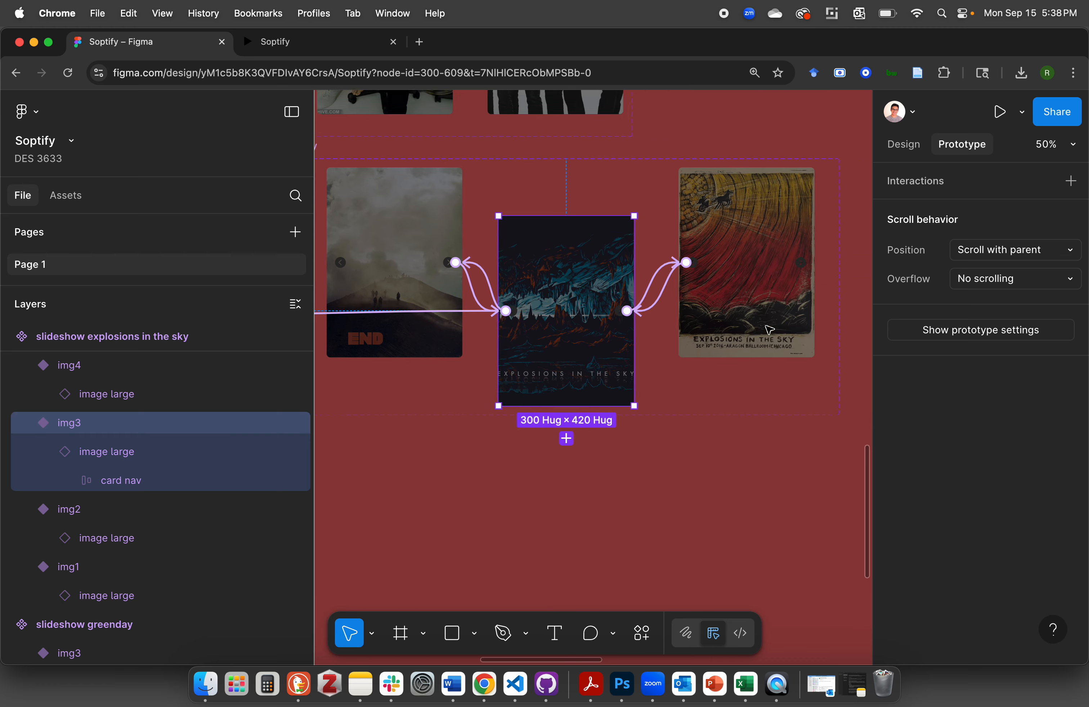
Redirect the click interaction of the first variant's back arrow to img4
scroll(552, 391, "left", 5)
scroll(553, 391, "up", 1)
scroll(552, 390, "right", 1)
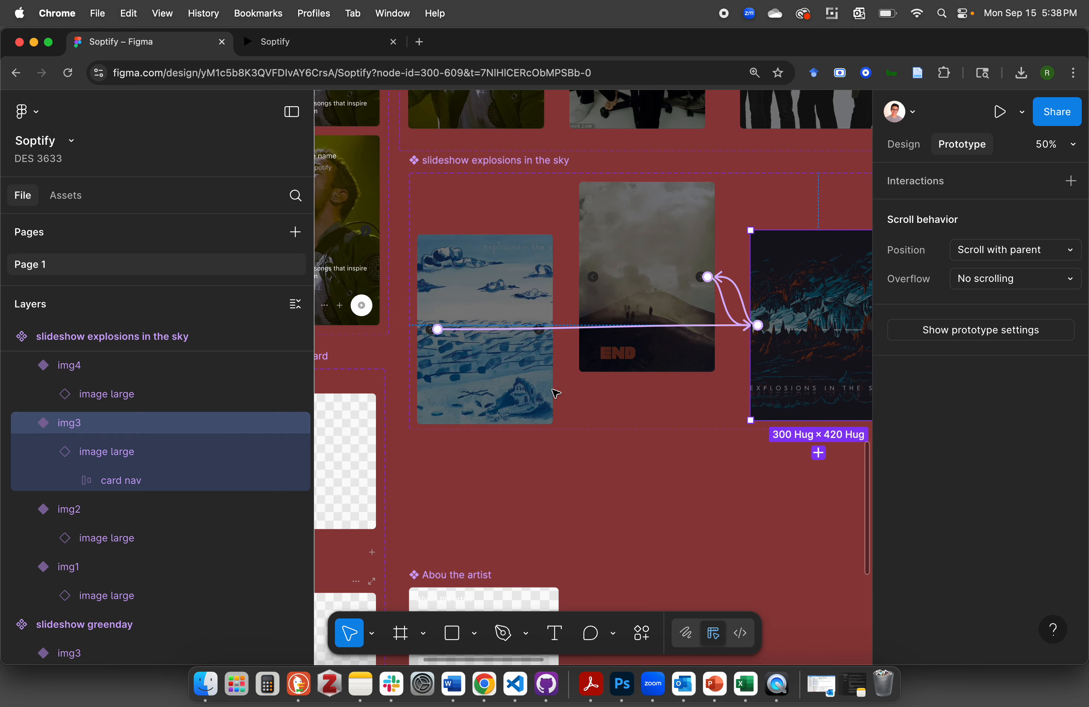
left_click(430, 329)
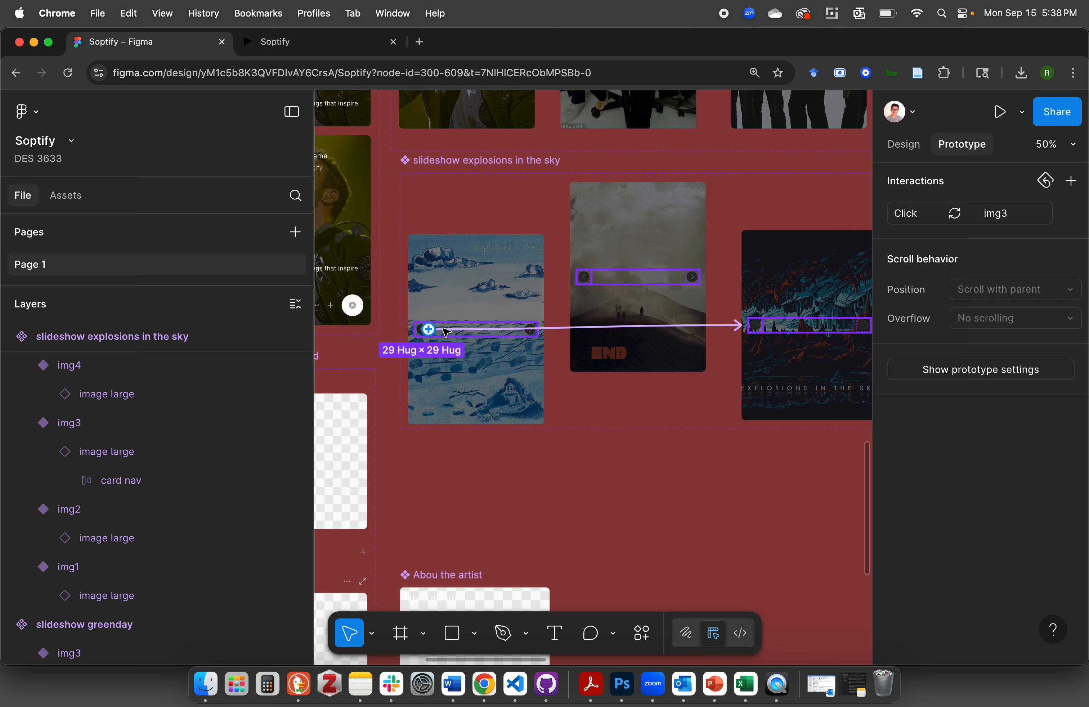
left_click(719, 326)
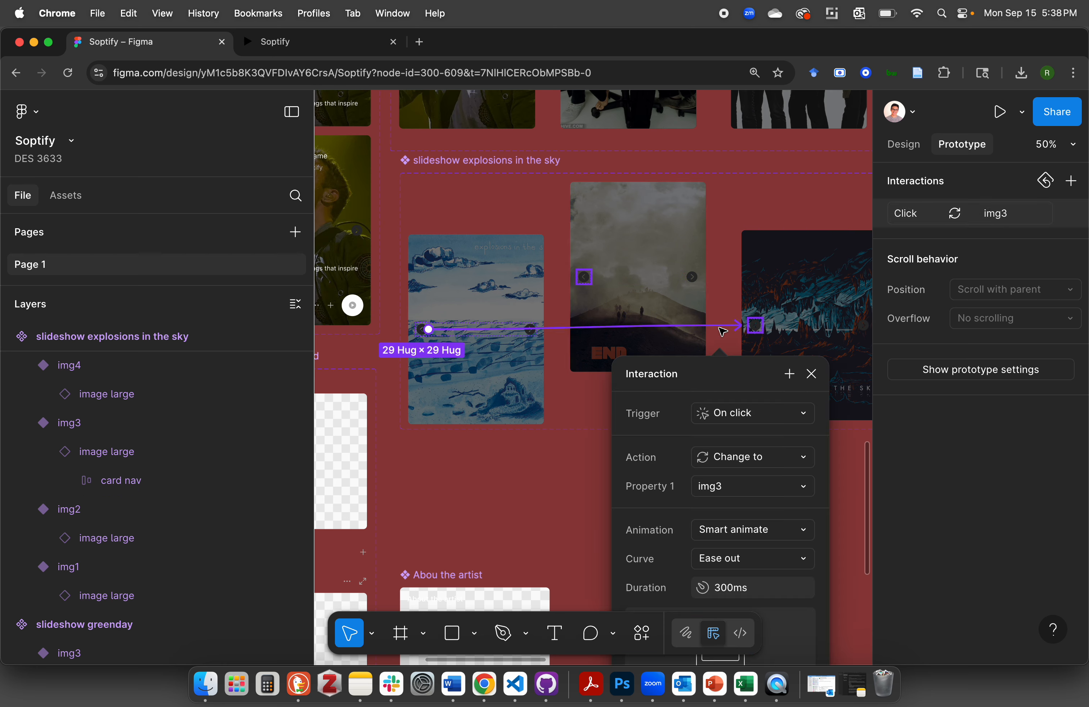
scroll(701, 329, "right", 2)
scroll(651, 322, "down", 3)
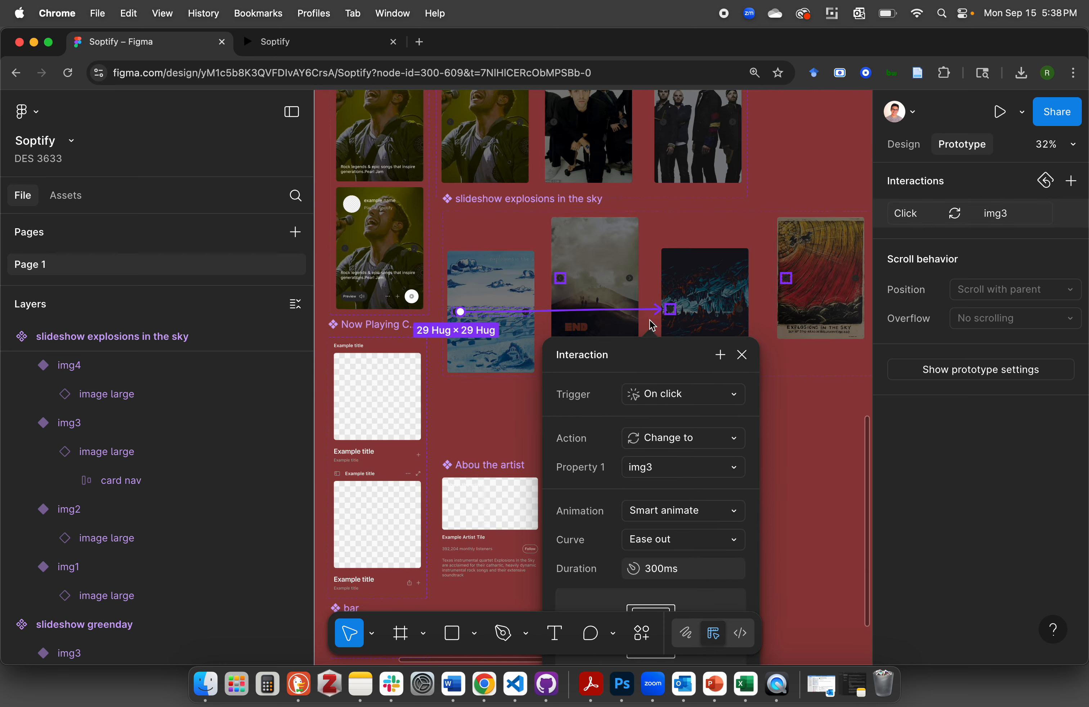
left_click_drag(652, 311, 843, 300)
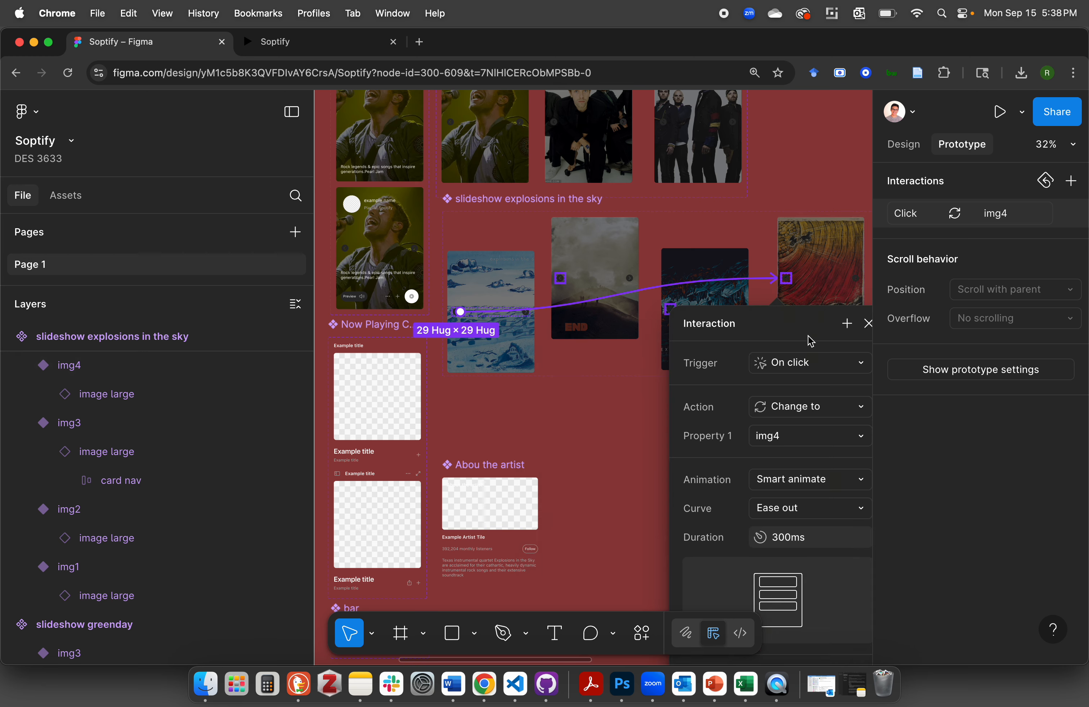
left_click(839, 214)
Check the click target of the fourth variant's forward arrow and review the set's connections
left_click(851, 279)
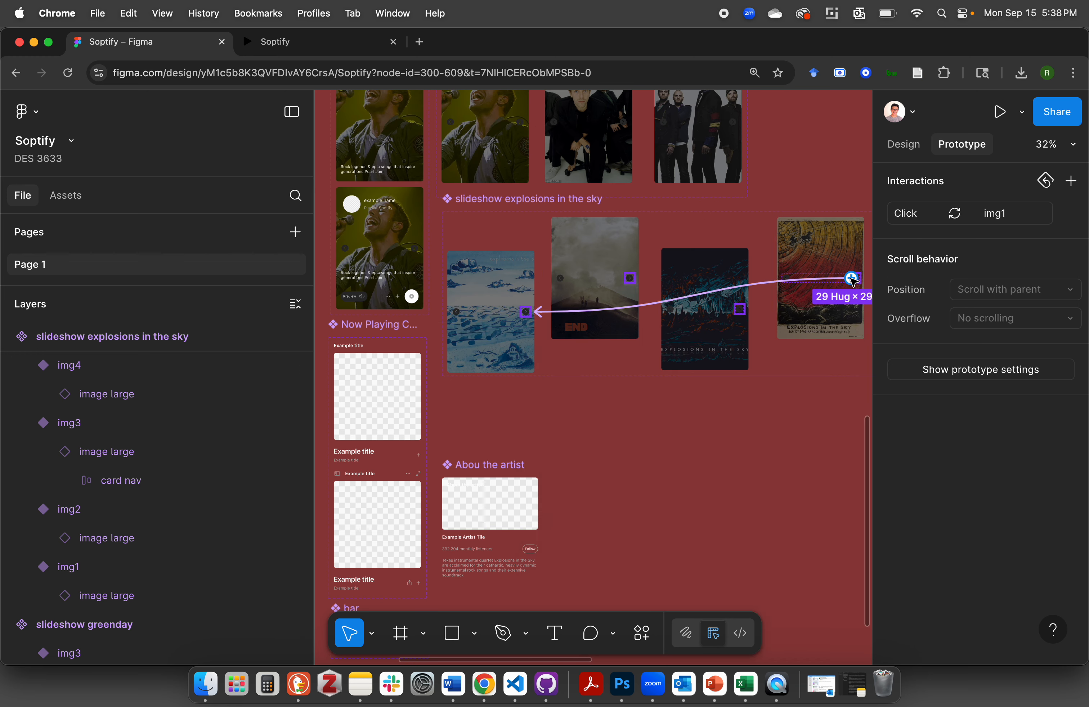
left_click(670, 421)
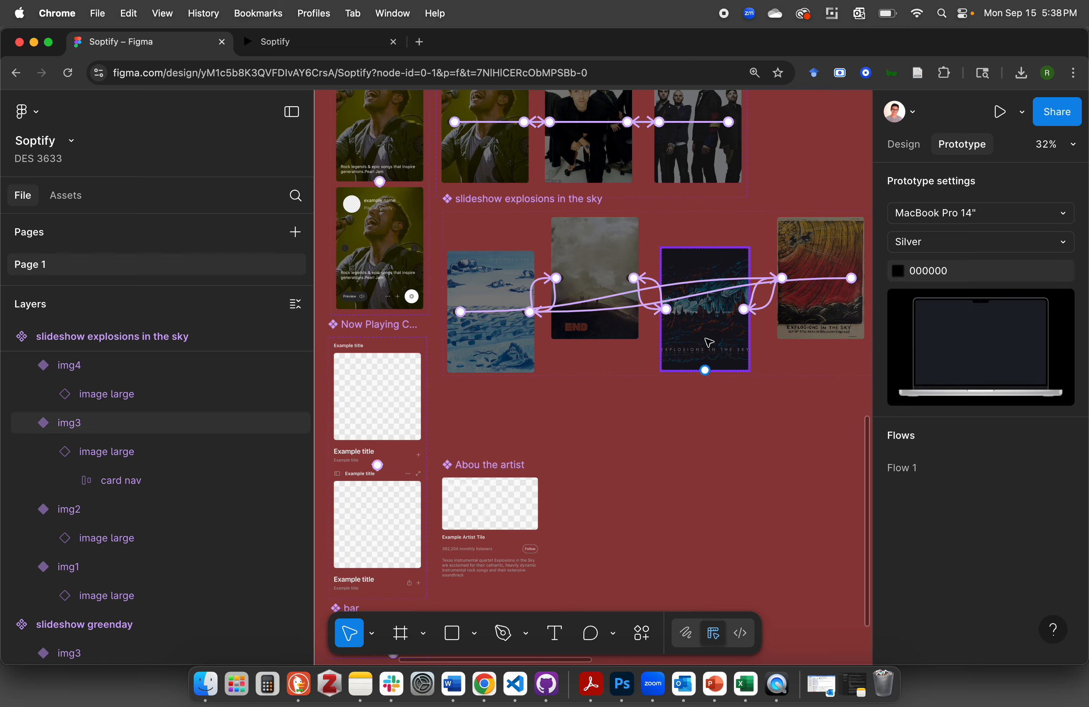
scroll(710, 342, "down", 5)
scroll(709, 341, "up", 5)
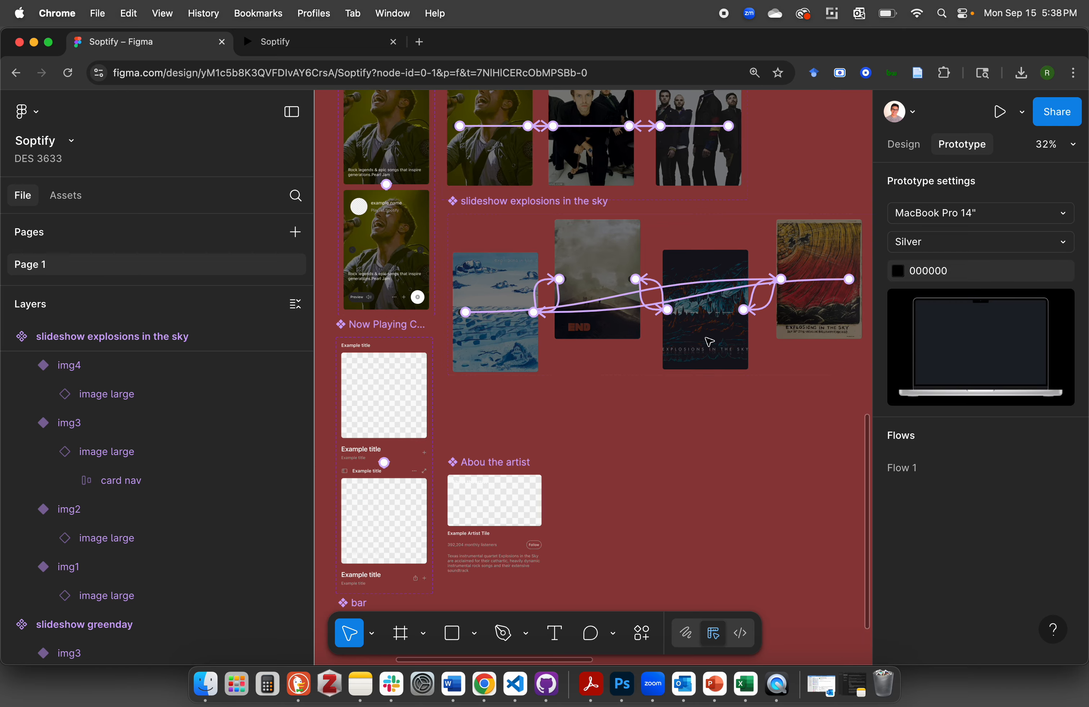
scroll(695, 394, "up", 3)
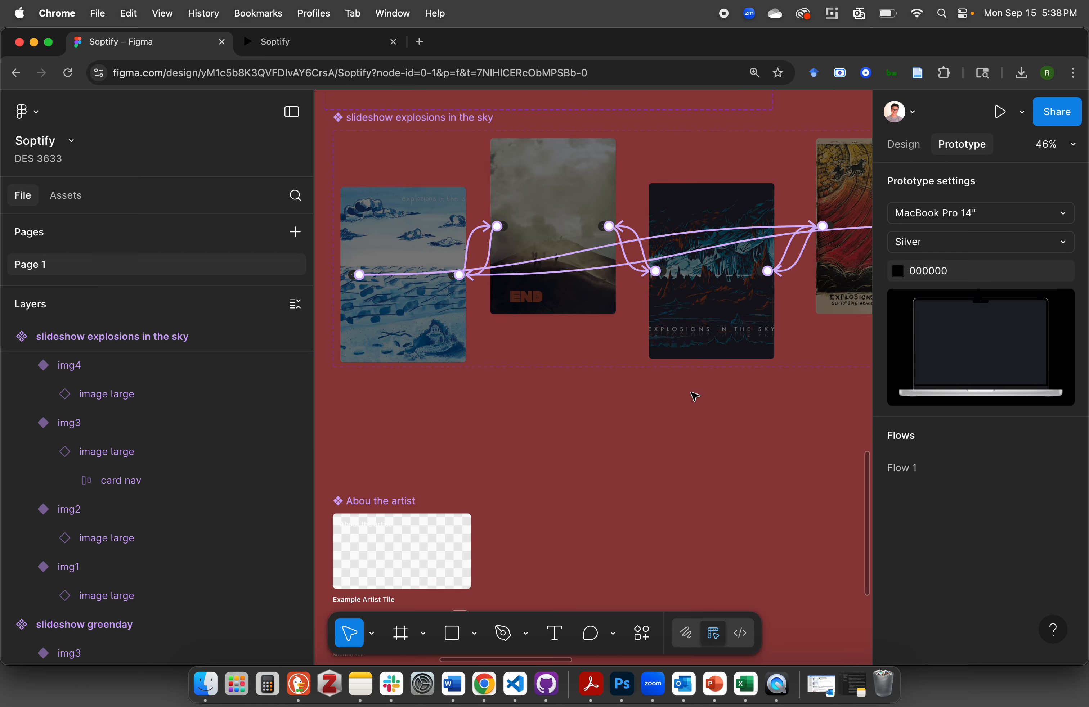
Select the second playlist card in the Made For You section of the Home frame
scroll(695, 397, "down", 4)
left_click(538, 212)
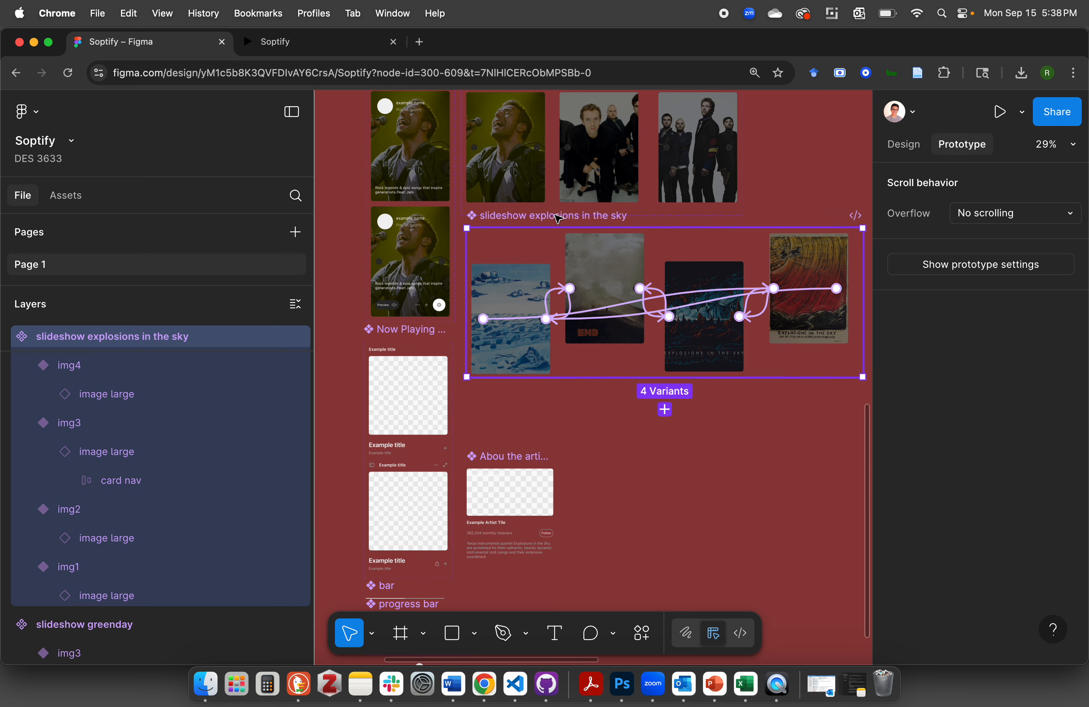
scroll(559, 221, "down", 2)
scroll(561, 225, "down", 2)
left_click(765, 146)
scroll(768, 149, "up", 10)
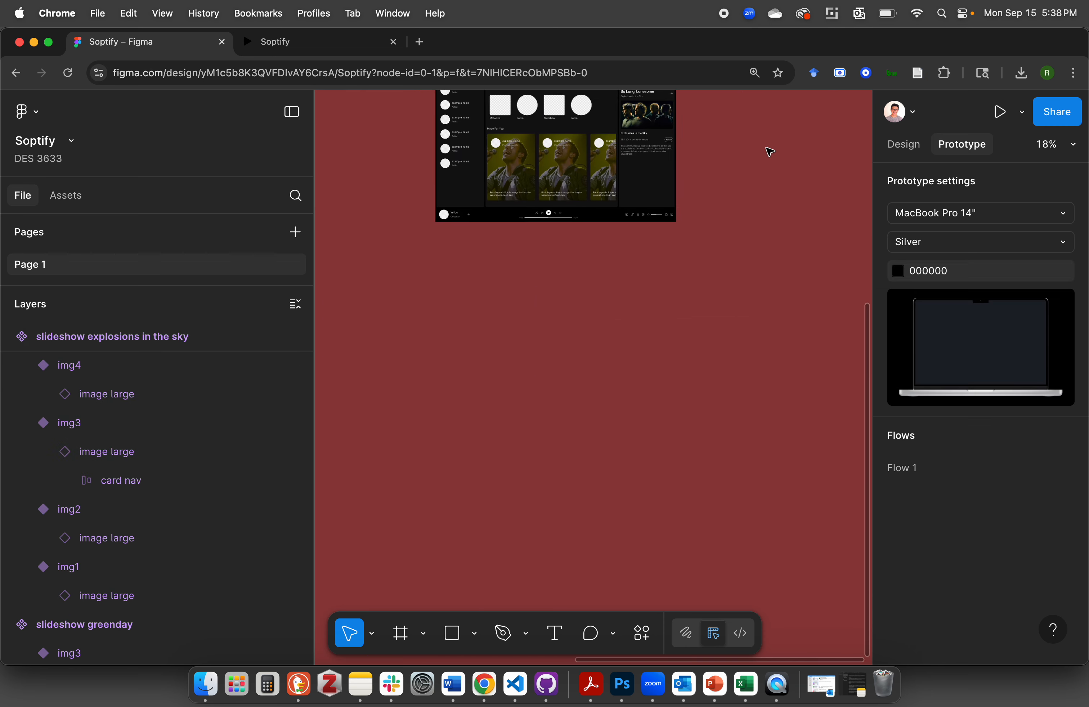
scroll(768, 149, "left", 3)
scroll(767, 148, "up", 5)
scroll(588, 358, "down", 3)
scroll(588, 358, "left", 3)
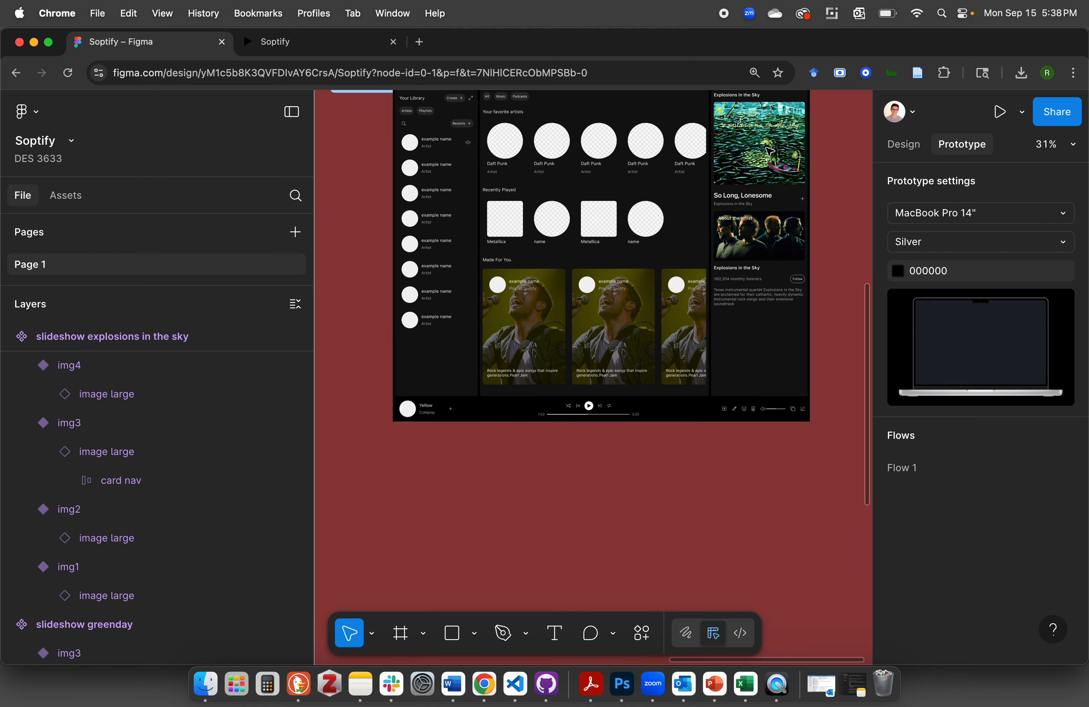
scroll(588, 355, "up", 5)
double_click(624, 270)
double_click(625, 270)
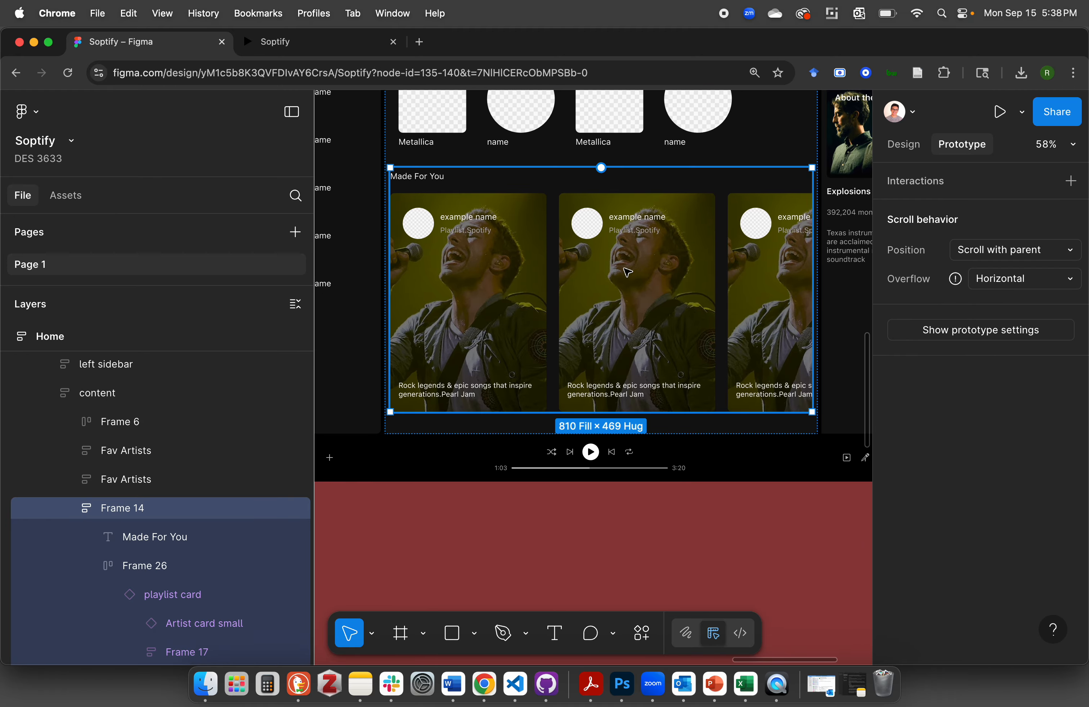
double_click(624, 269)
double_click(627, 272)
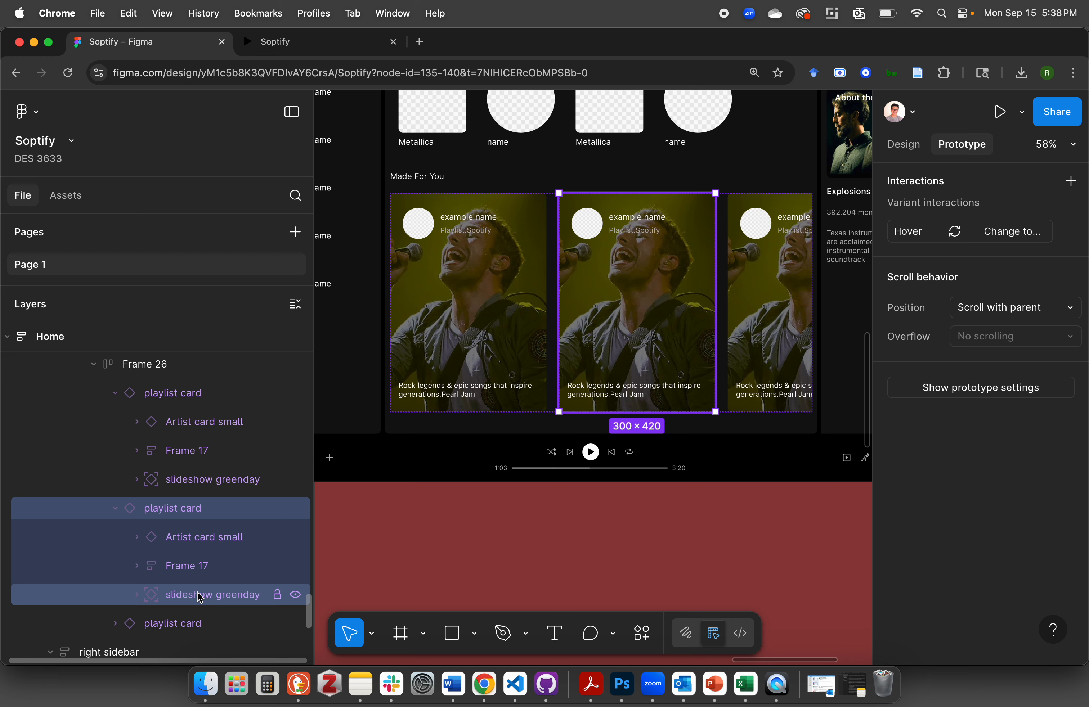
Swap the slideshow greenday instance nested in the second playlist card for slideshow explosions in the sky
left_click(187, 597)
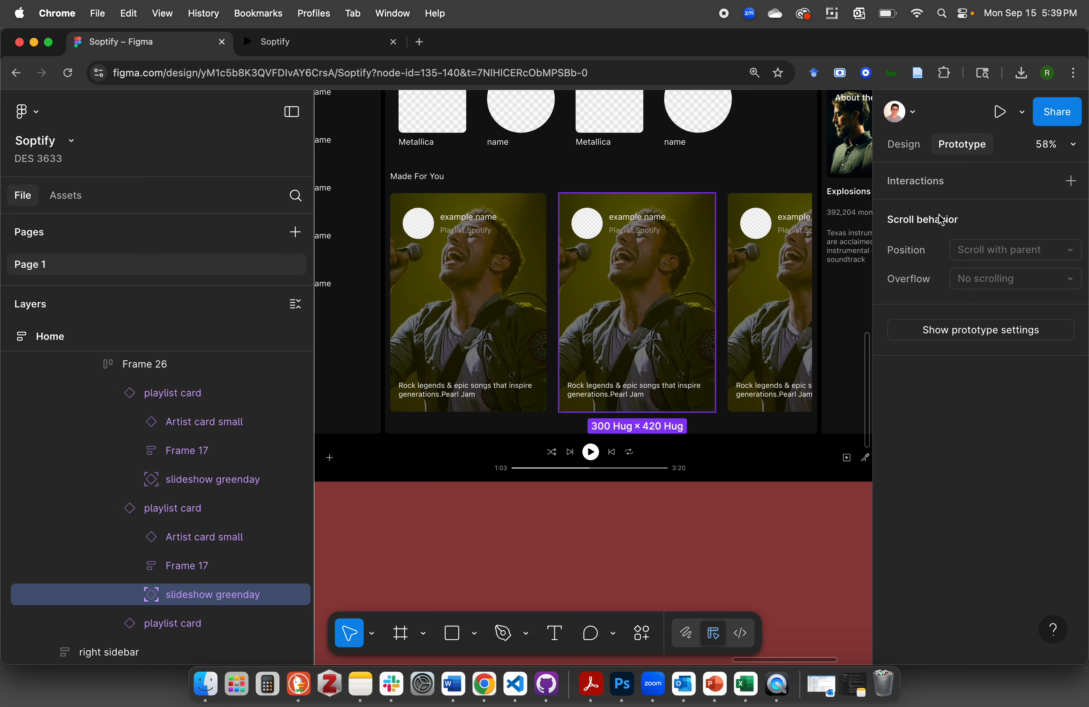
left_click(903, 144)
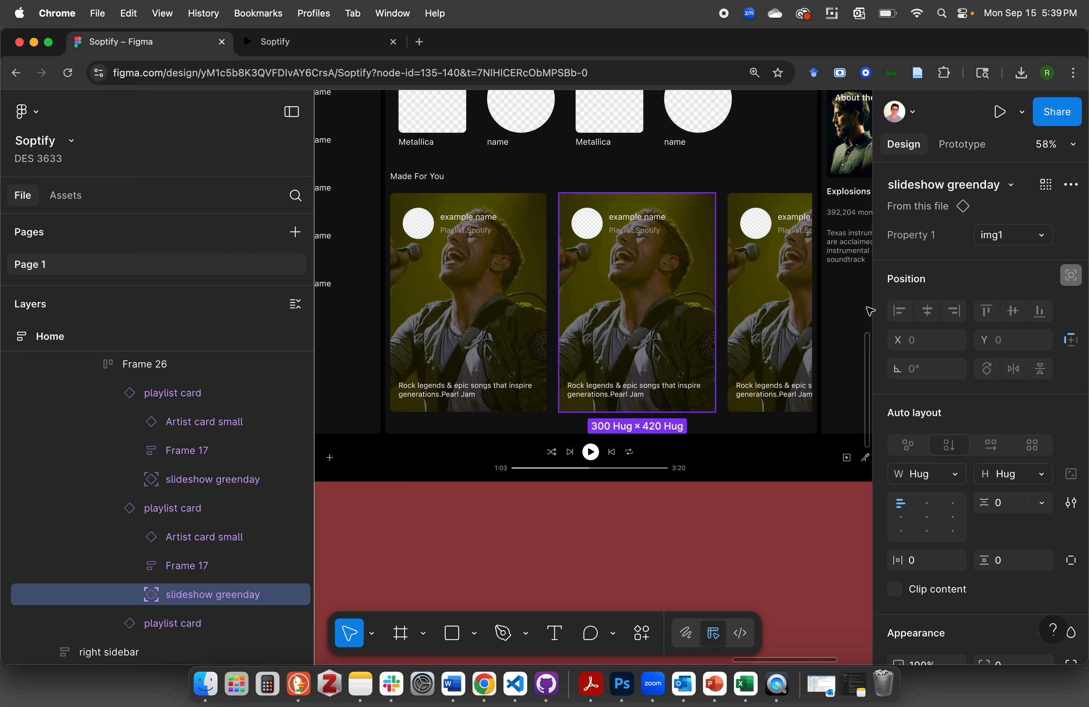
left_click(1012, 188)
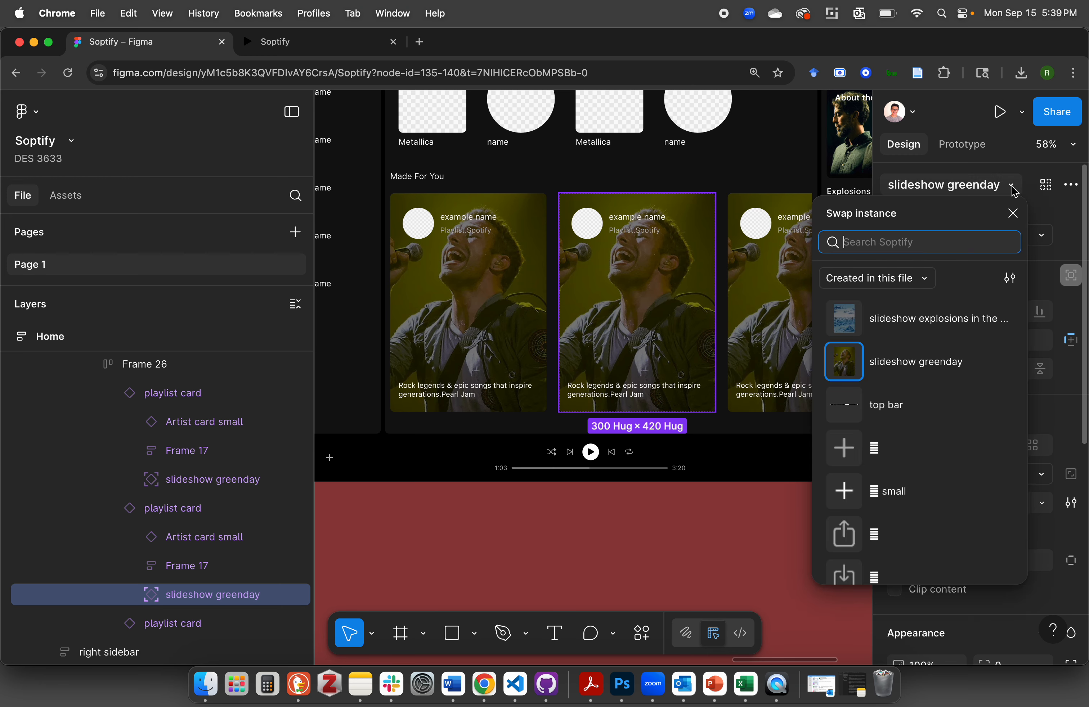
left_click(915, 324)
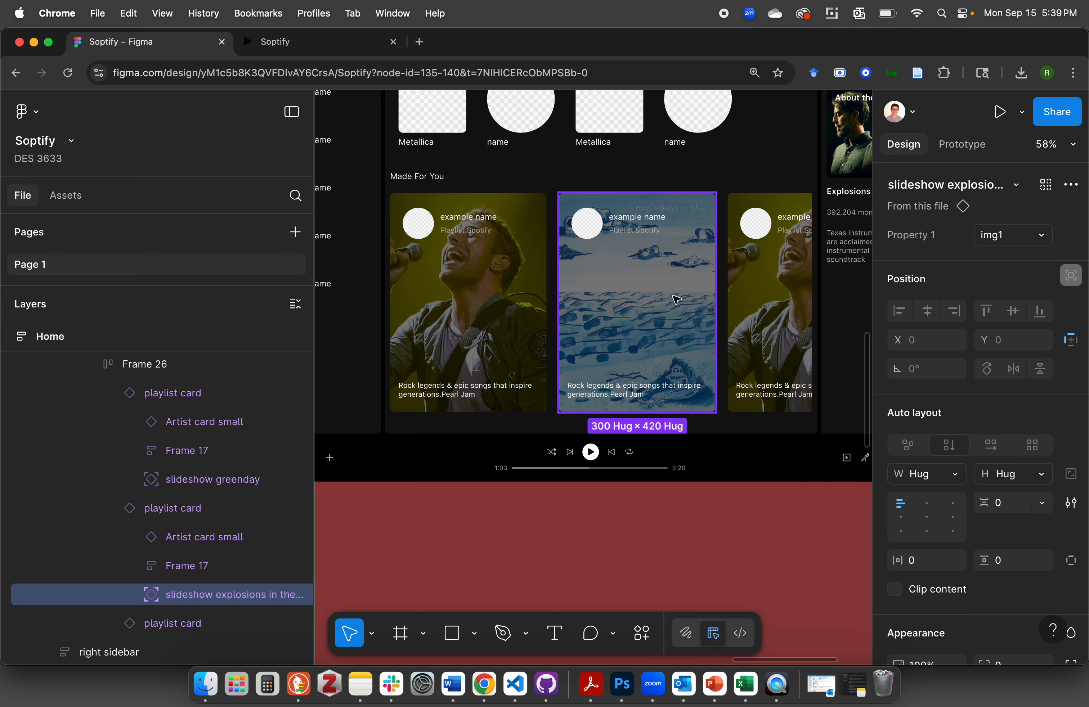
left_click(656, 555)
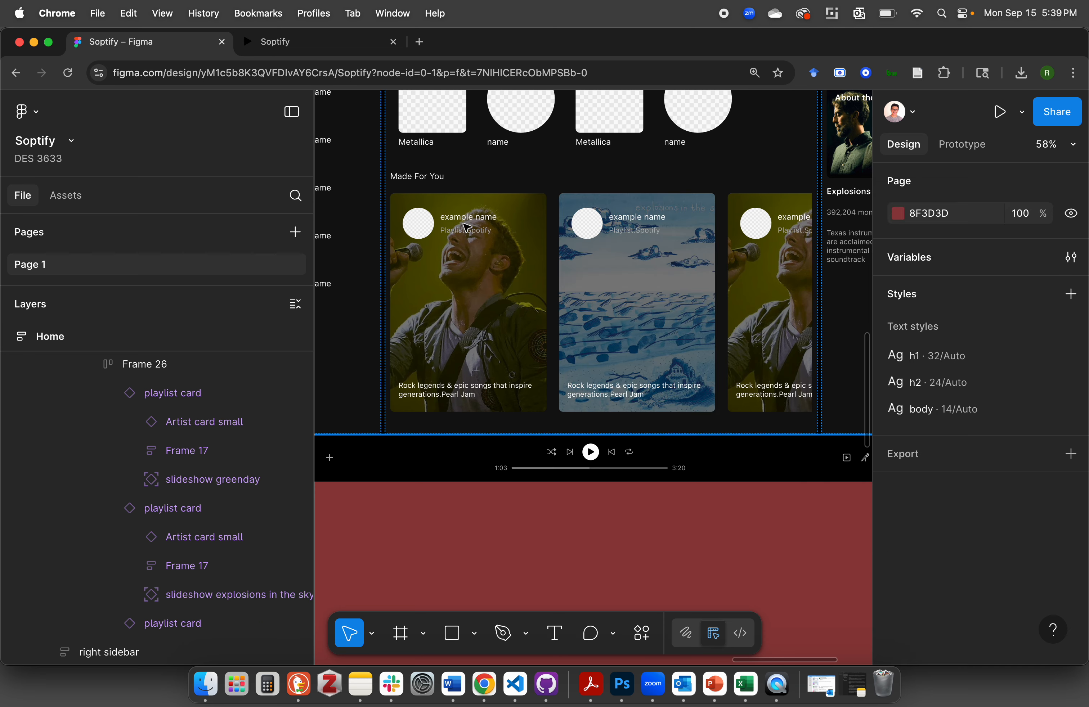
Switch to the running Soptify prototype and test the second Made For You card's slideshow by advancing through its images with the forward arrow
left_click(311, 42)
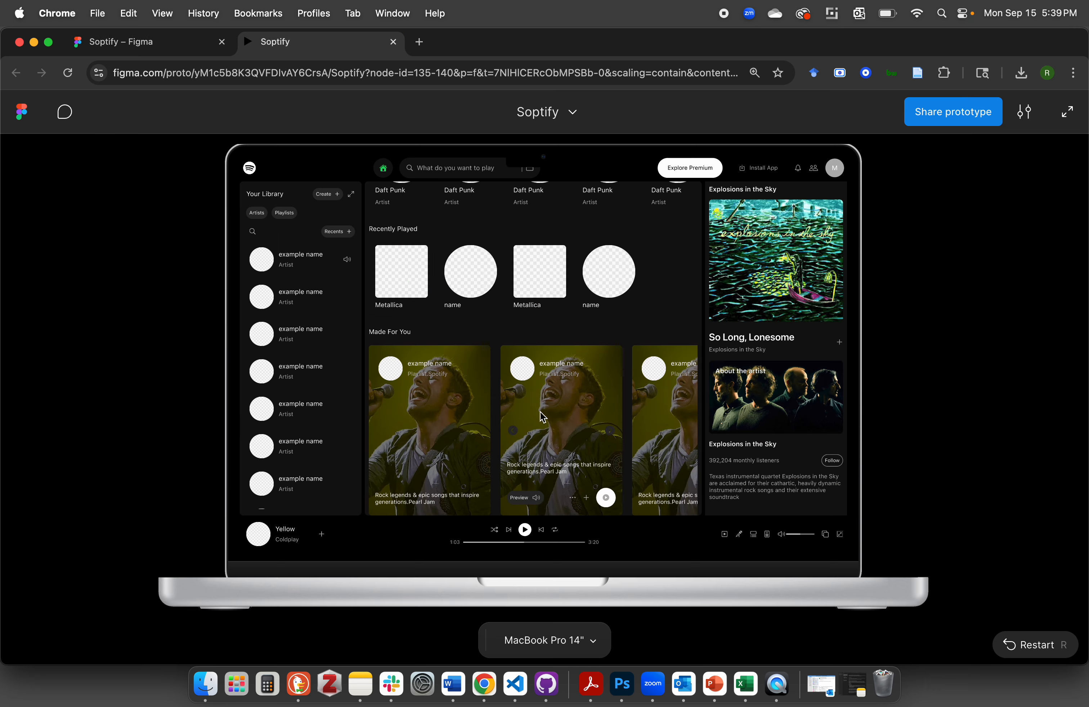
left_click(613, 435)
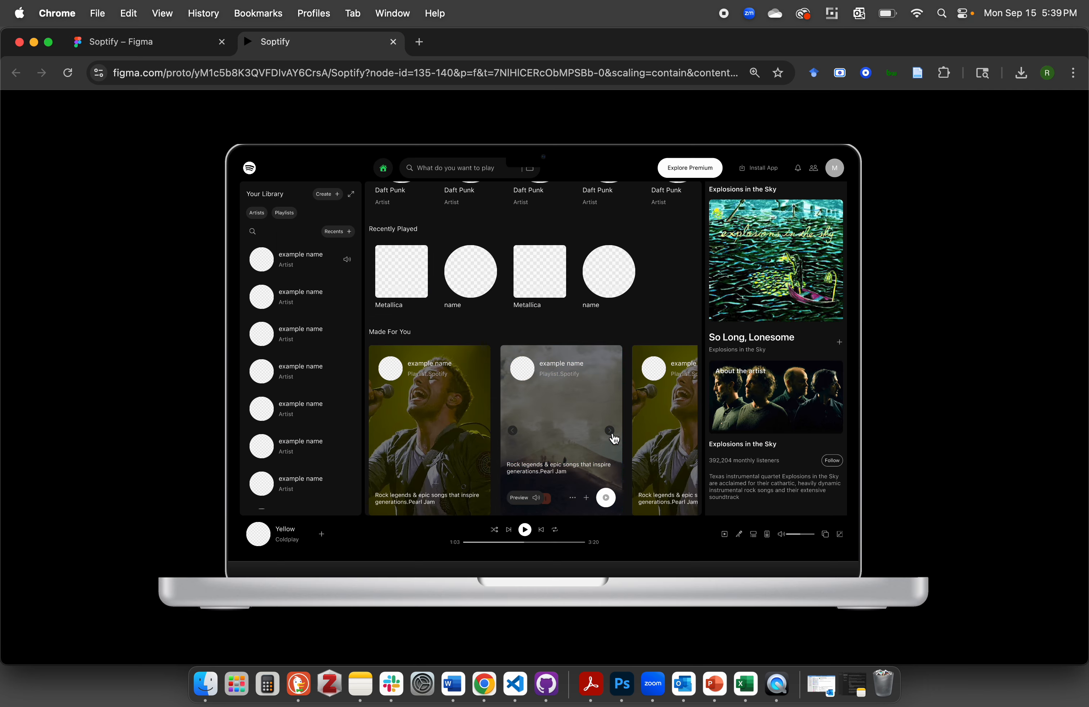
left_click(612, 434)
left_click(612, 434)
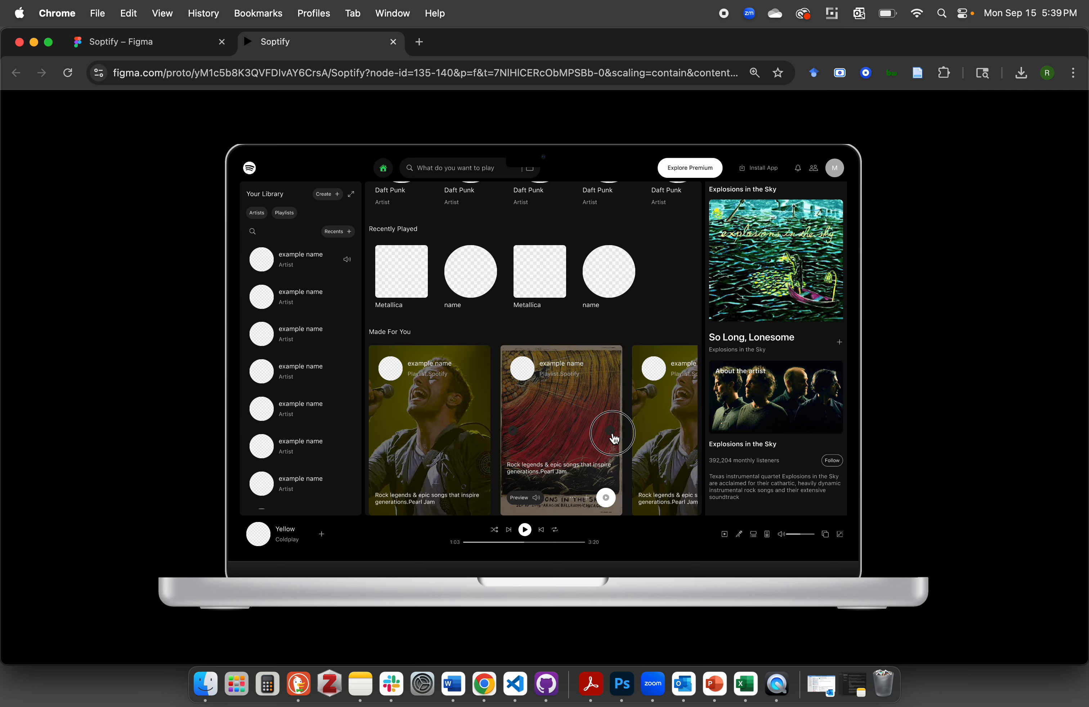